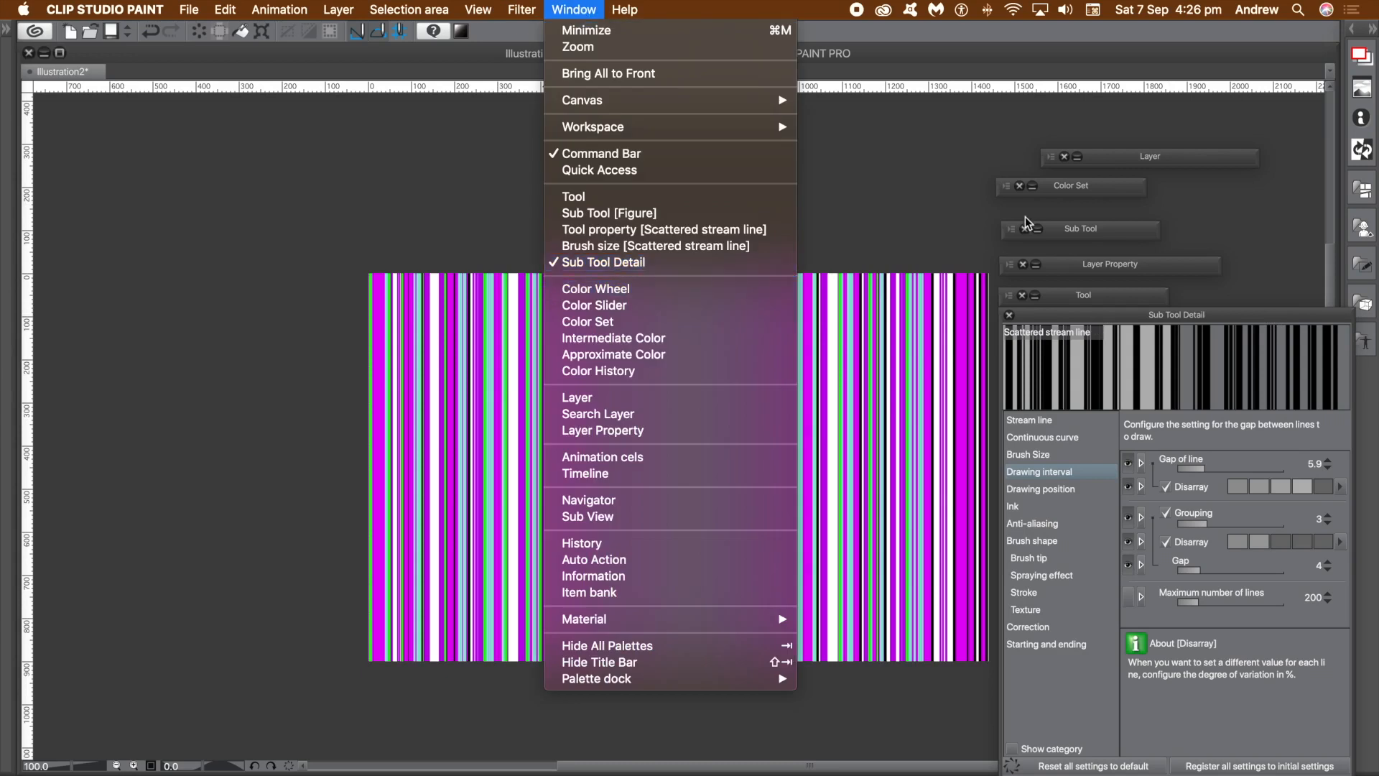
Step: Clear the existing striped artwork from the canvas
{"action": "left_click", "coordinate": [928, 52]}
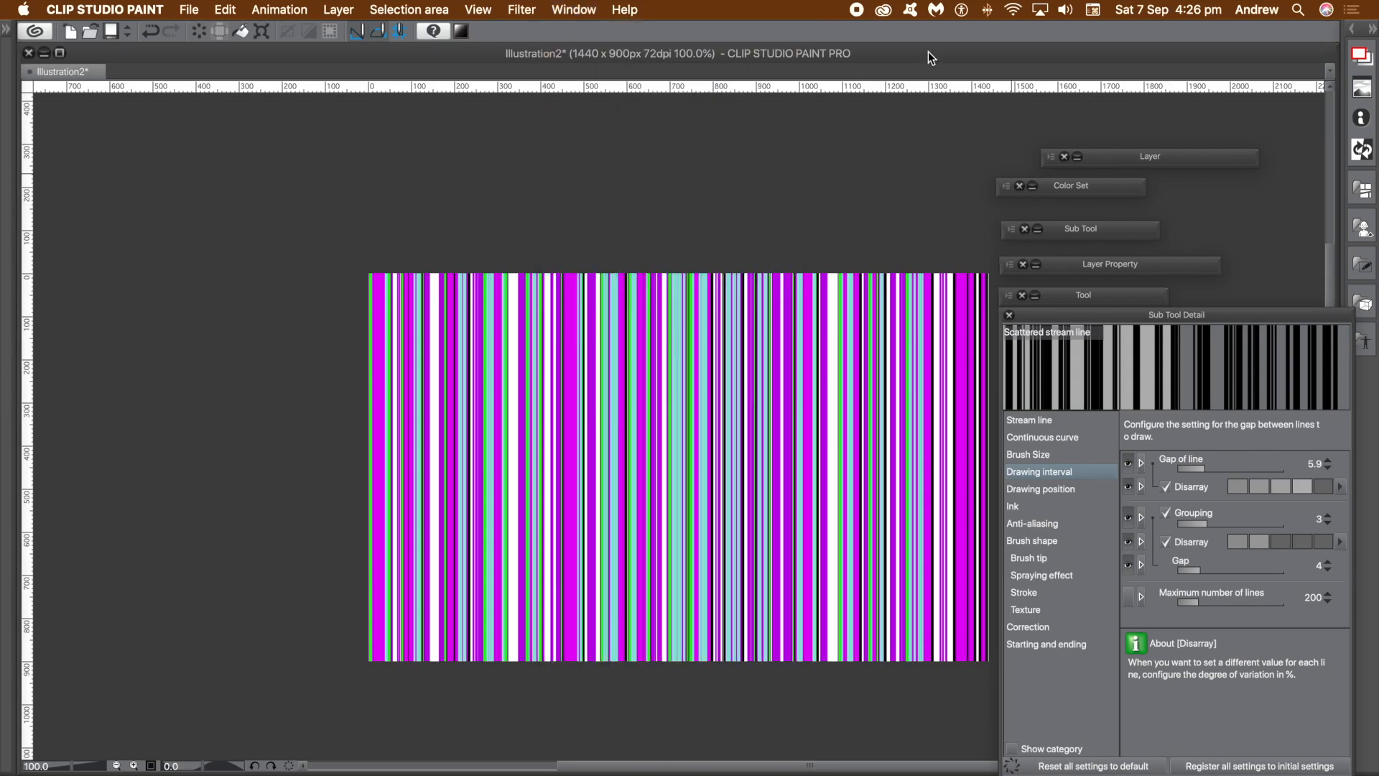
{"action": "left_click", "coordinate": [234, 10]}
{"action": "left_click", "coordinate": [241, 135]}
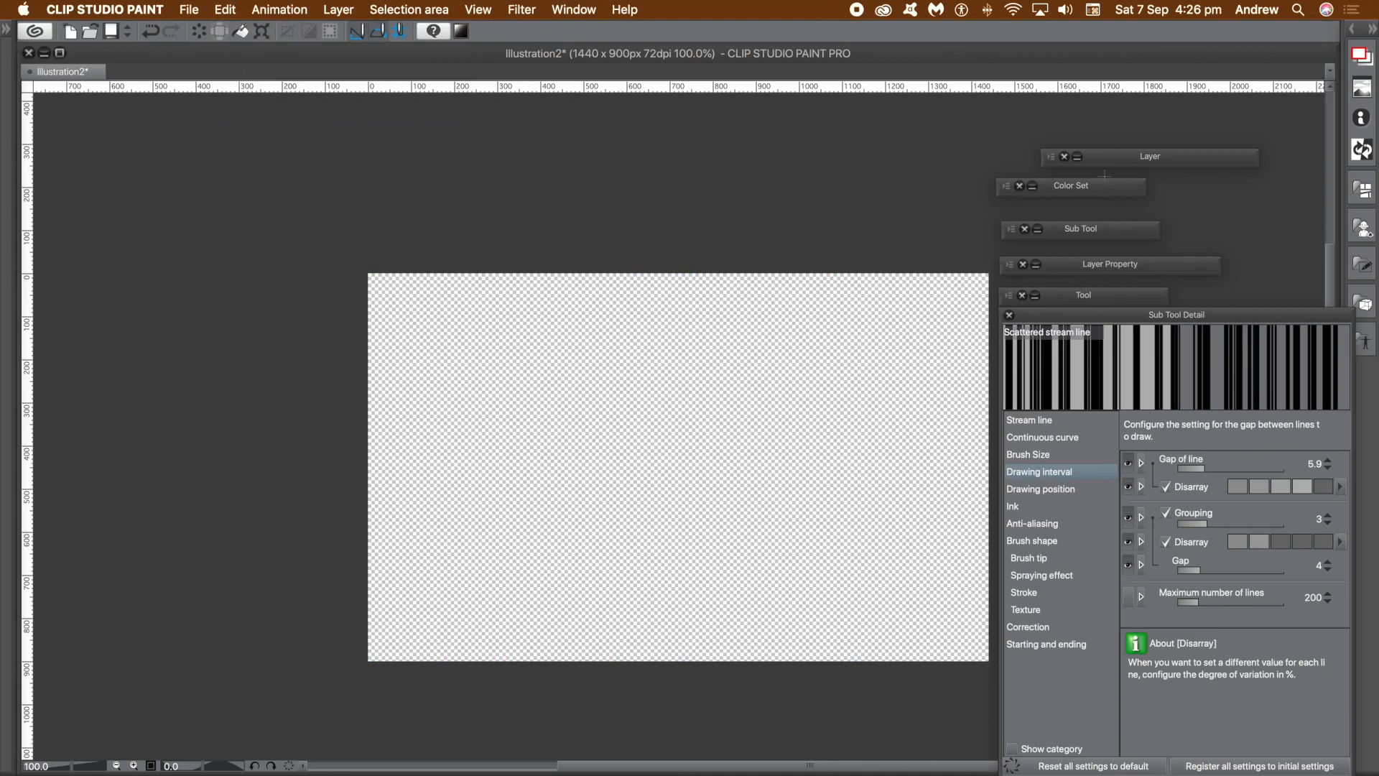
Step: Look over the default color set and select the Figure tool
{"action": "double_click", "coordinate": [1075, 185]}
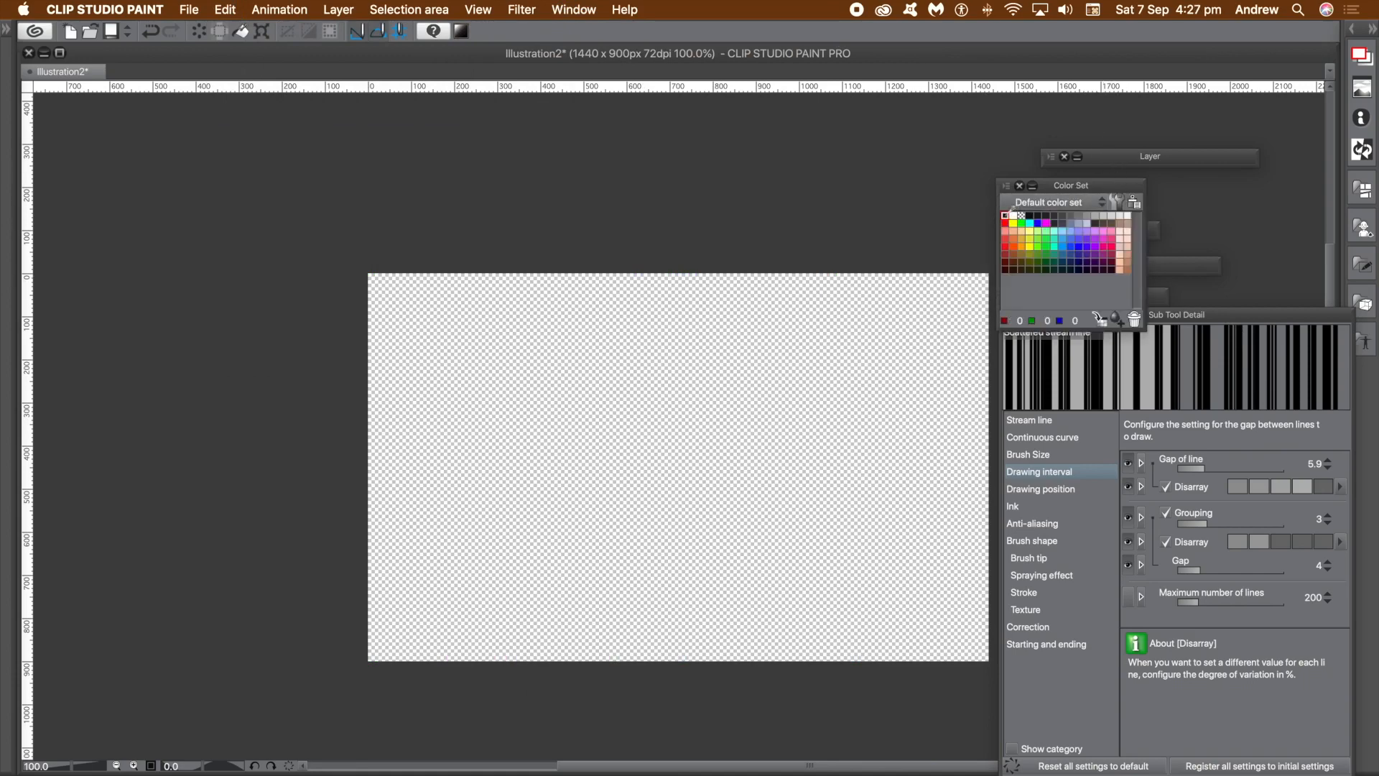
{"action": "double_click", "coordinate": [1085, 188]}
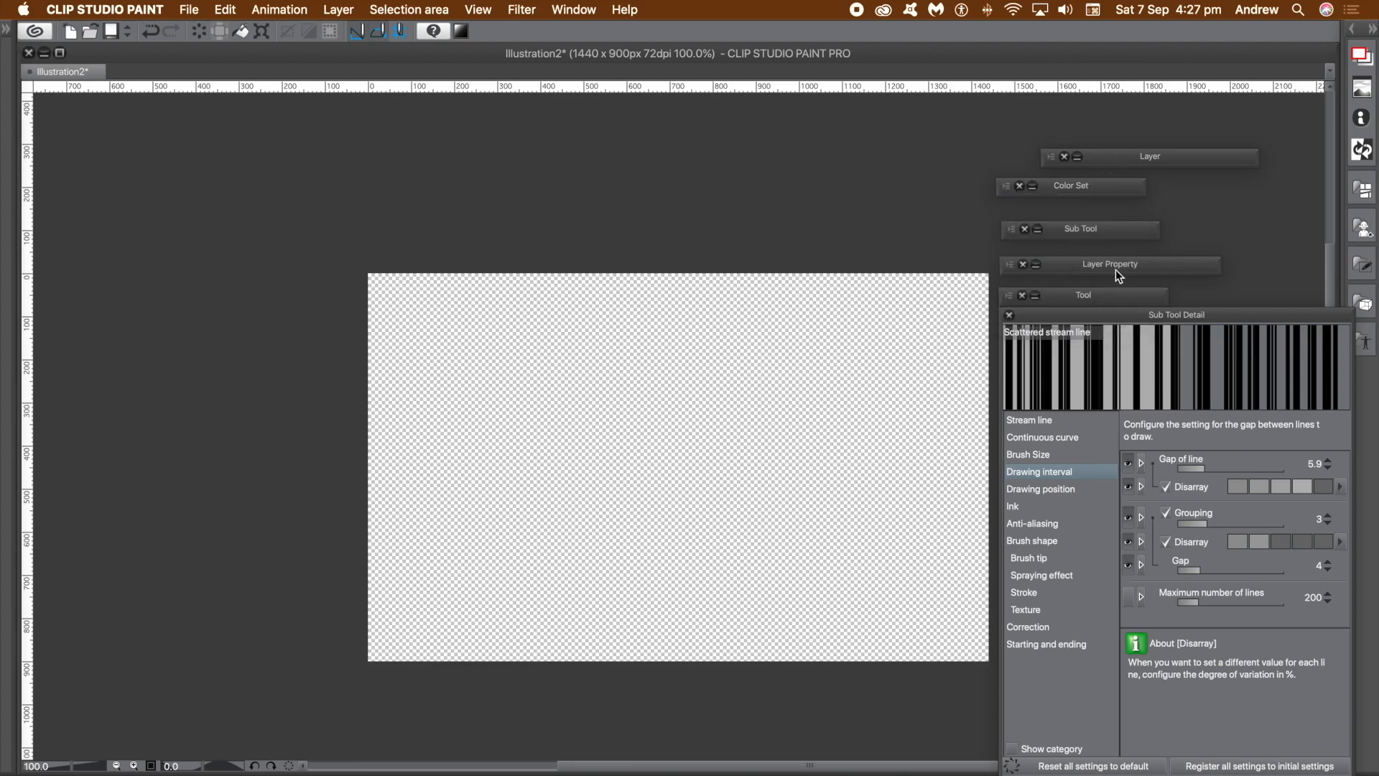
{"action": "double_click", "coordinate": [1101, 297]}
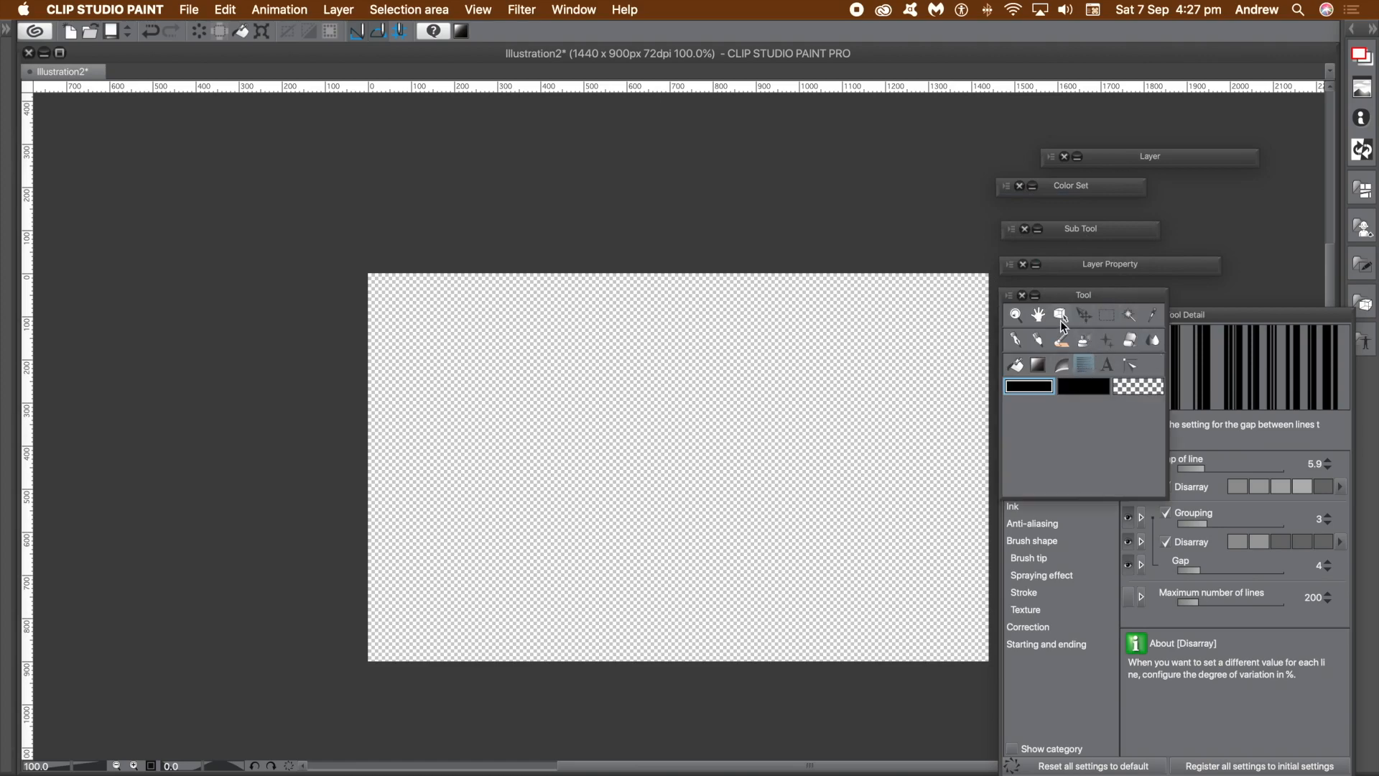
{"action": "left_click", "coordinate": [1083, 365]}
{"action": "double_click", "coordinate": [1103, 295]}
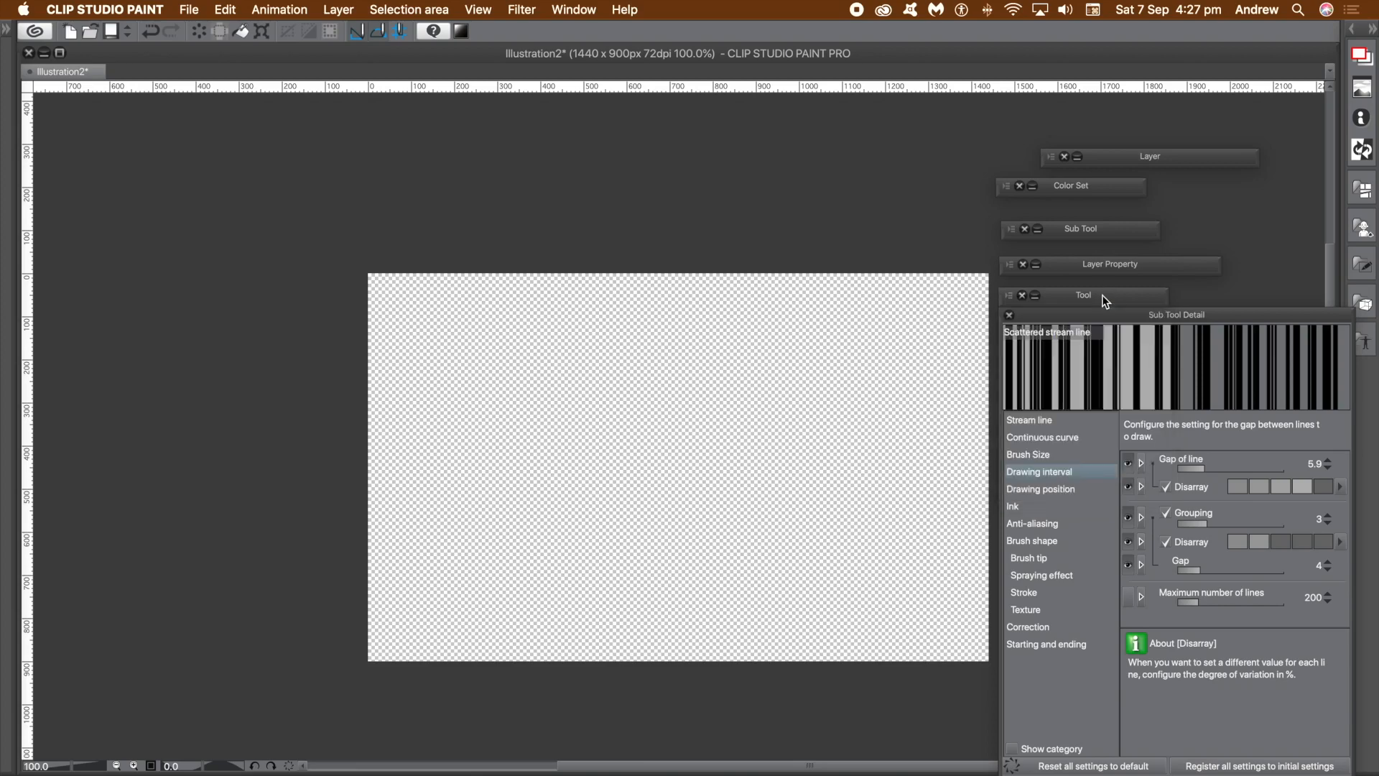
Step: Revert the Scattered stream line sub tool to its initial settings
{"action": "double_click", "coordinate": [1094, 229]}
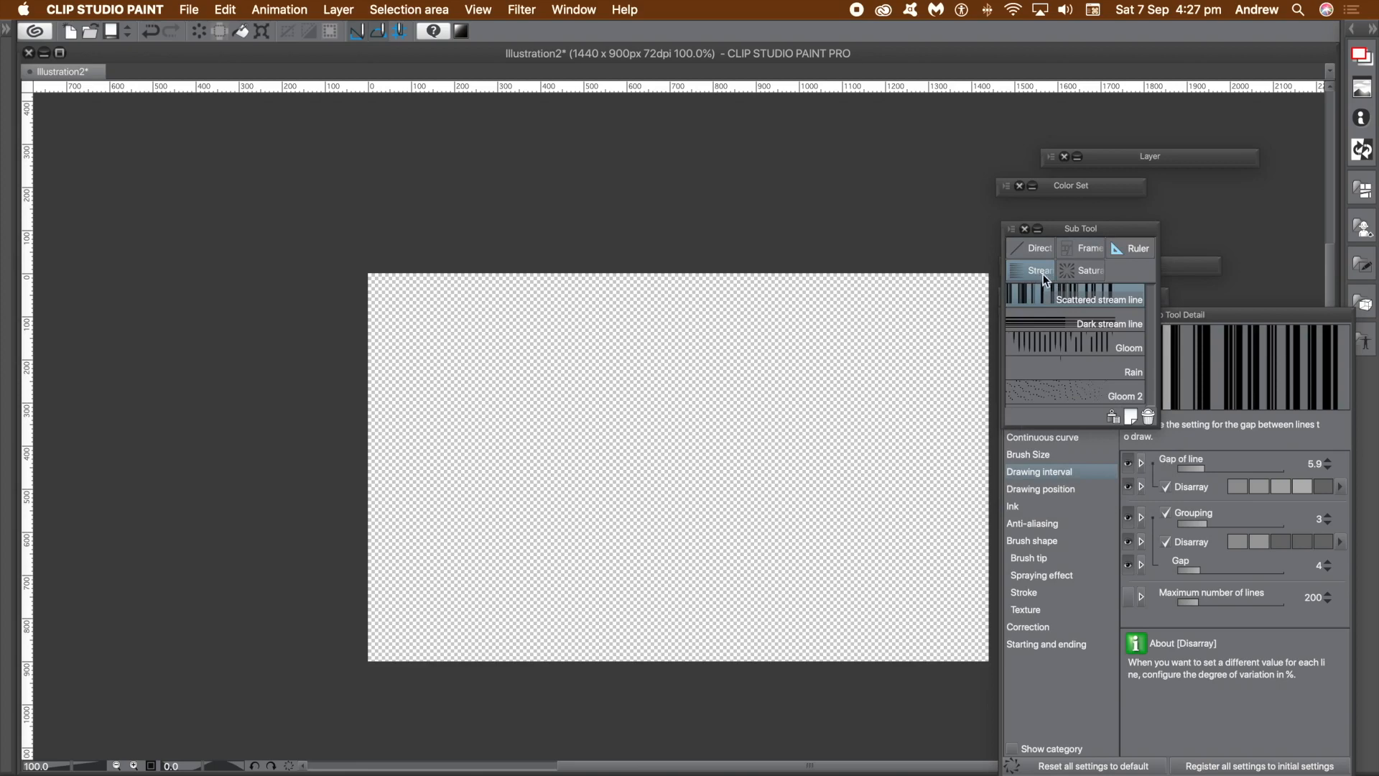
{"action": "right_click", "coordinate": [1086, 301]}
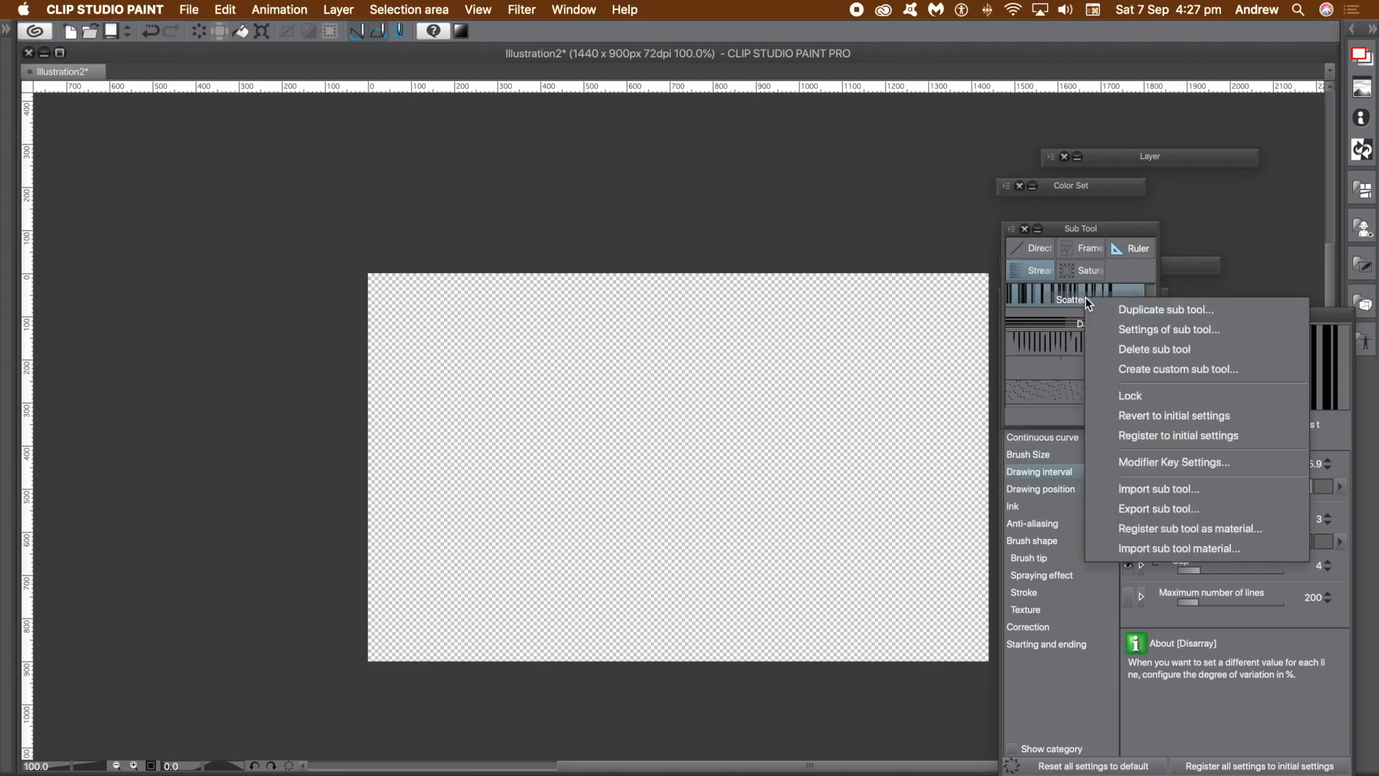
{"action": "left_click", "coordinate": [1163, 416]}
{"action": "left_click", "coordinate": [840, 315]}
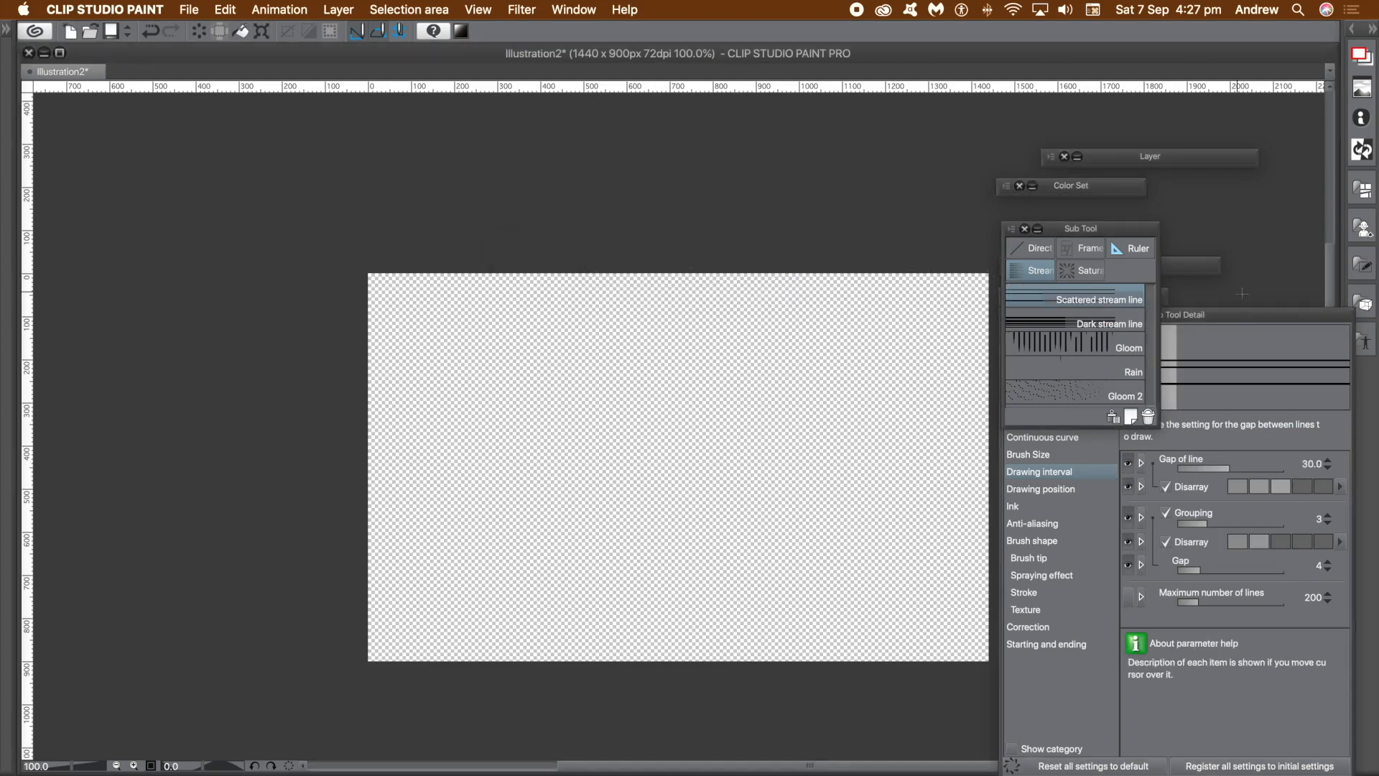
Step: Set the stream line's destination to Always create stream line layer and its angle to 90.0
{"action": "mouse_move", "coordinate": [1217, 317]}
{"action": "left_mouse_down"}
{"action": "mouse_move", "coordinate": [1145, 190]}
{"action": "mouse_move", "coordinate": [1224, 326]}
{"action": "left_mouse_up"}
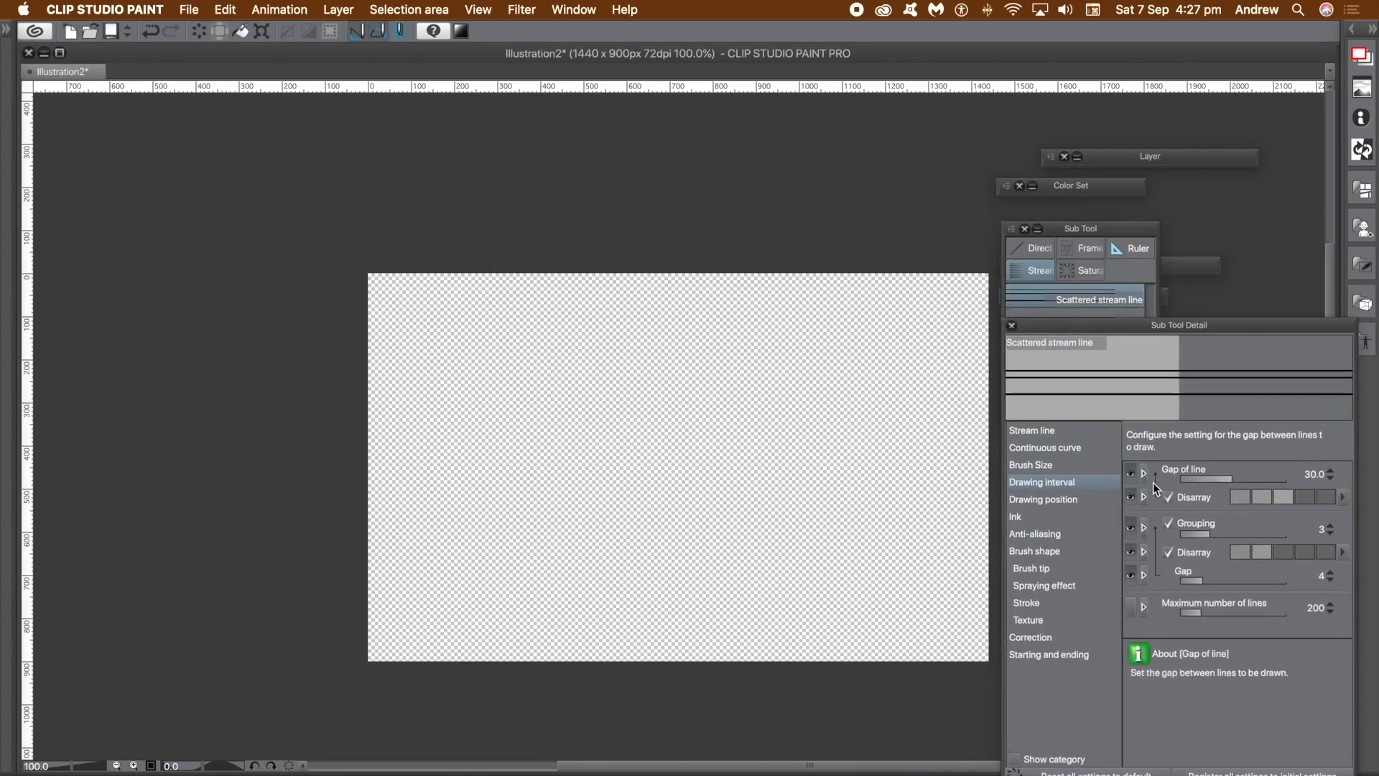
{"action": "left_click", "coordinate": [1048, 429]}
{"action": "left_click", "coordinate": [1282, 473]}
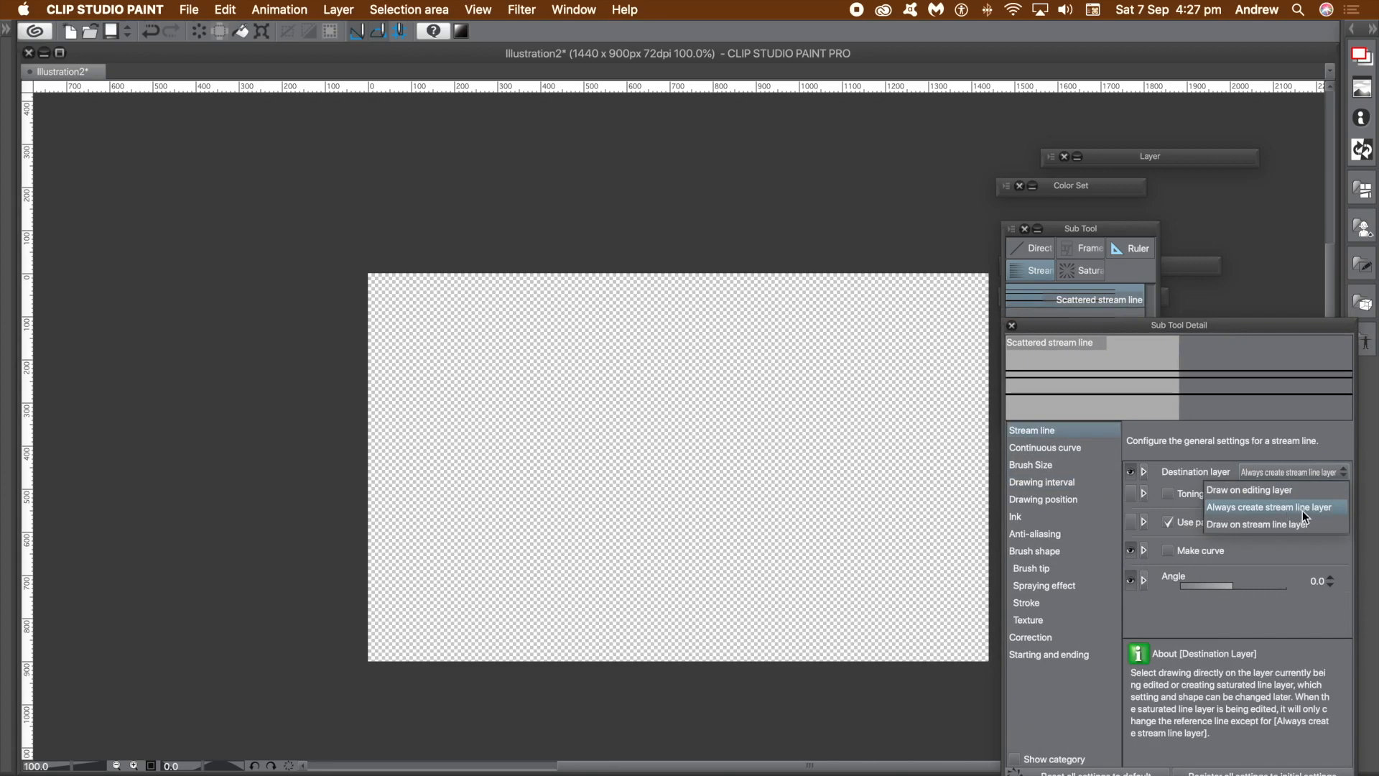
{"action": "left_click", "coordinate": [1302, 511]}
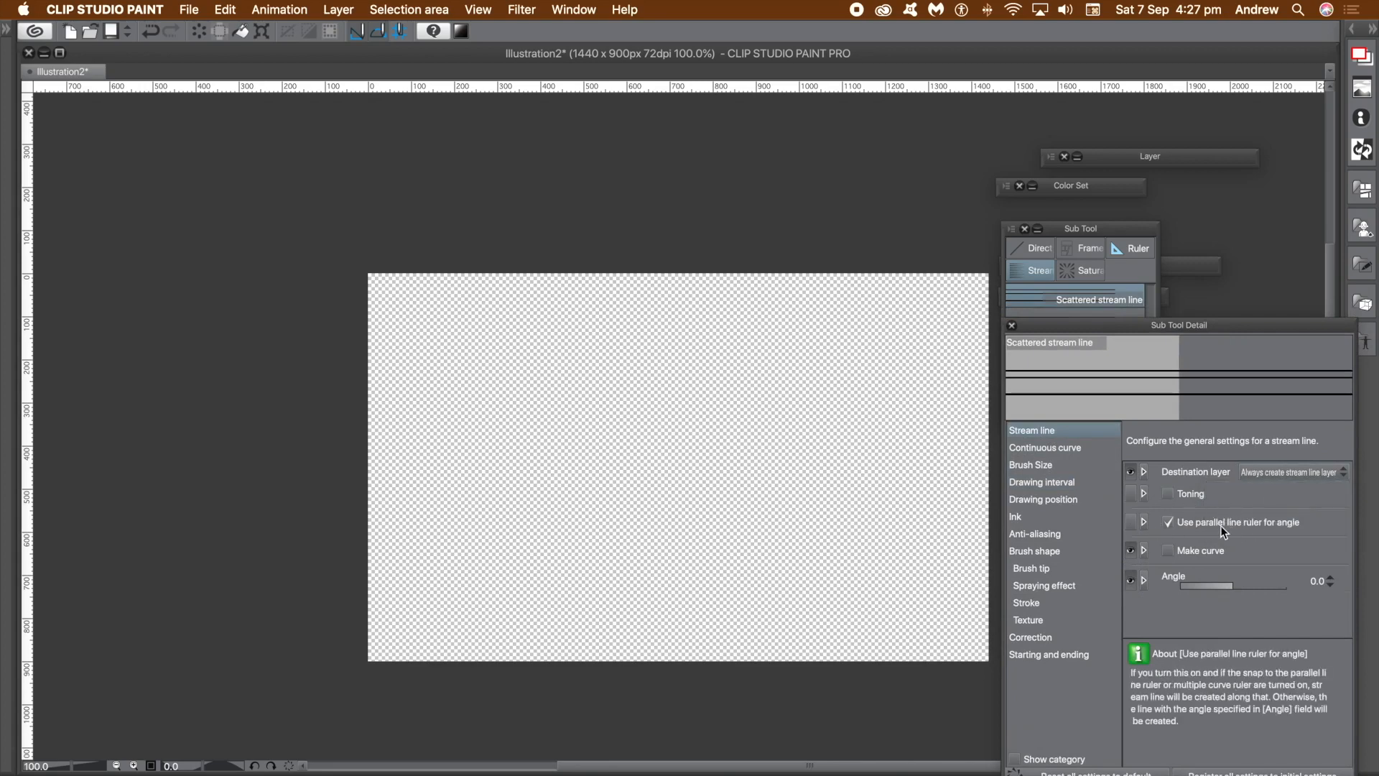
{"action": "left_click", "coordinate": [1316, 582]}
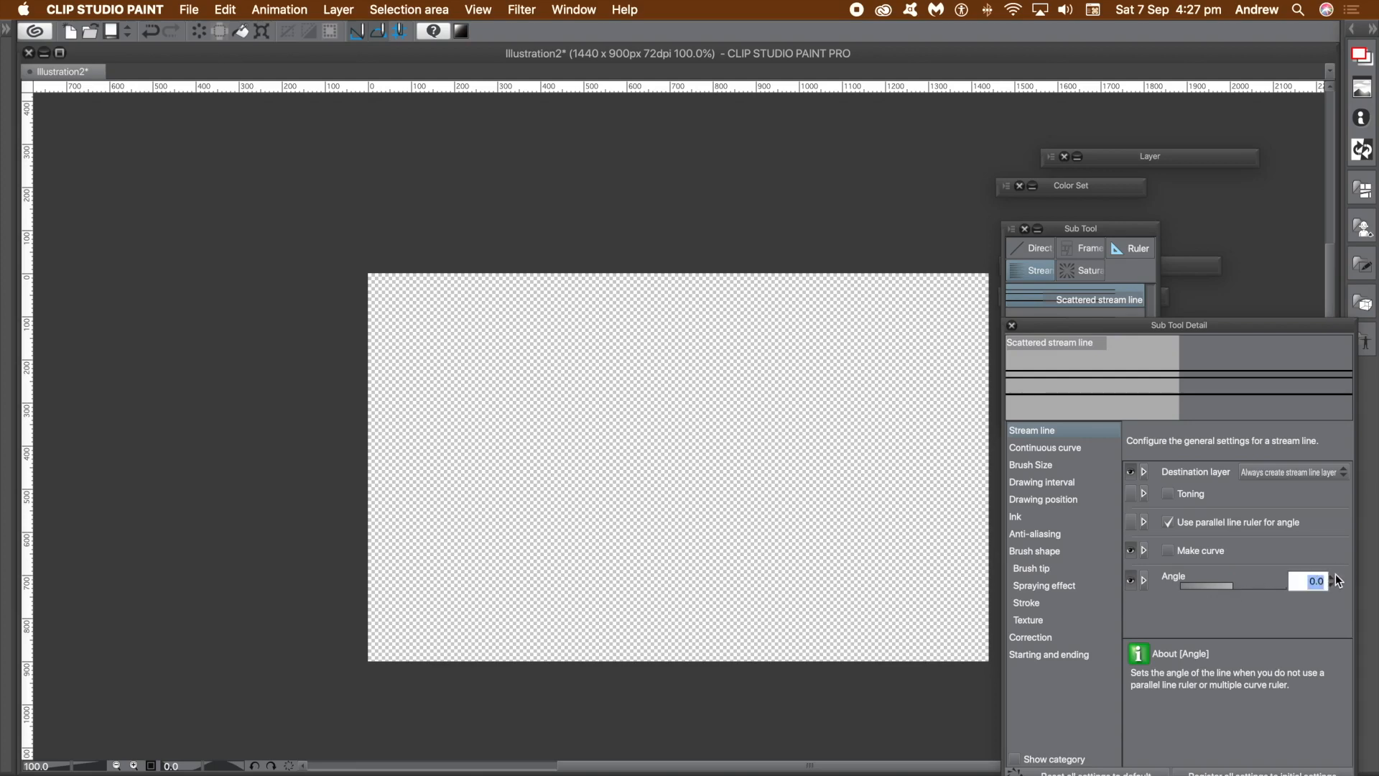
{"action": "key", "text": "Return"}
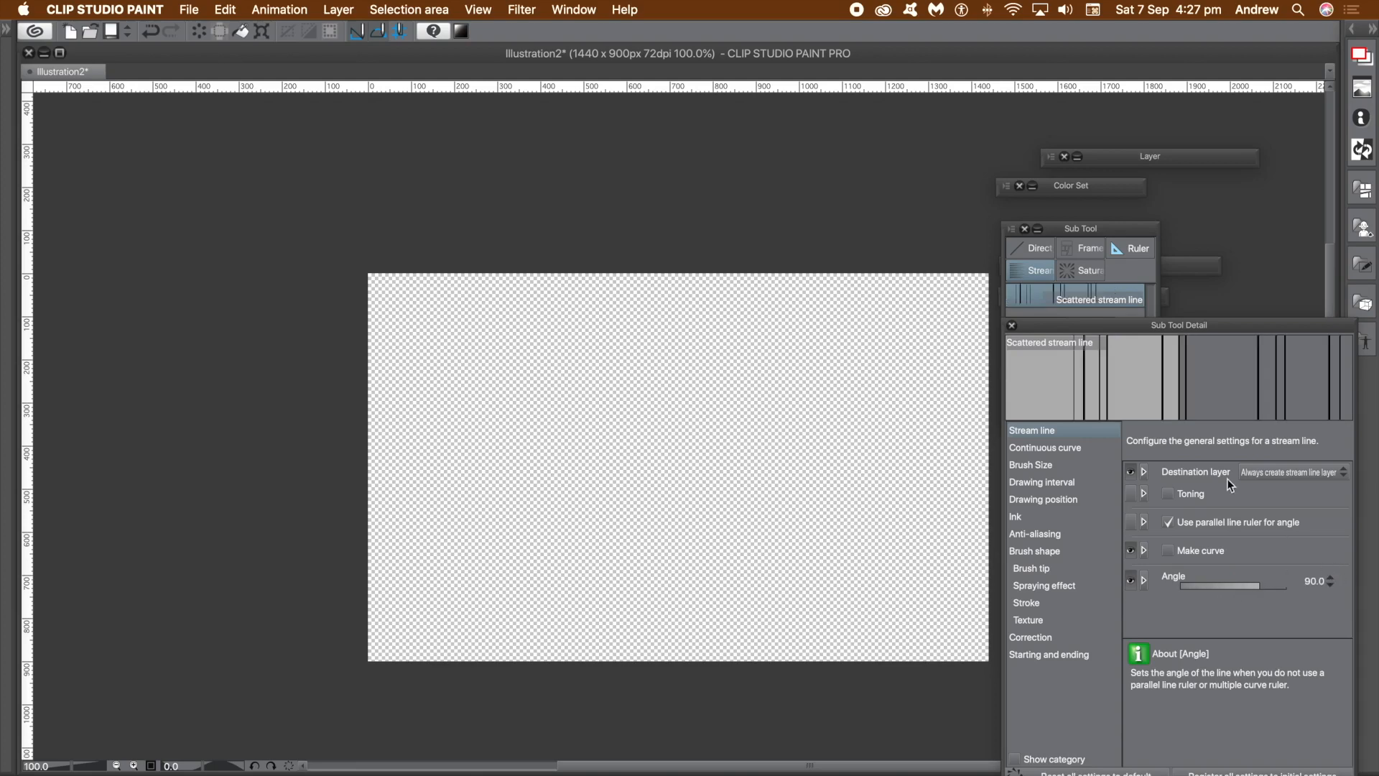
Step: Set the scattered stream line's gap of line to 5.3 and its brush size to 13.5
{"action": "left_click", "coordinate": [1045, 480]}
{"action": "left_click_drag", "start_coordinate": [1213, 477], "coordinate": [1209, 477]}
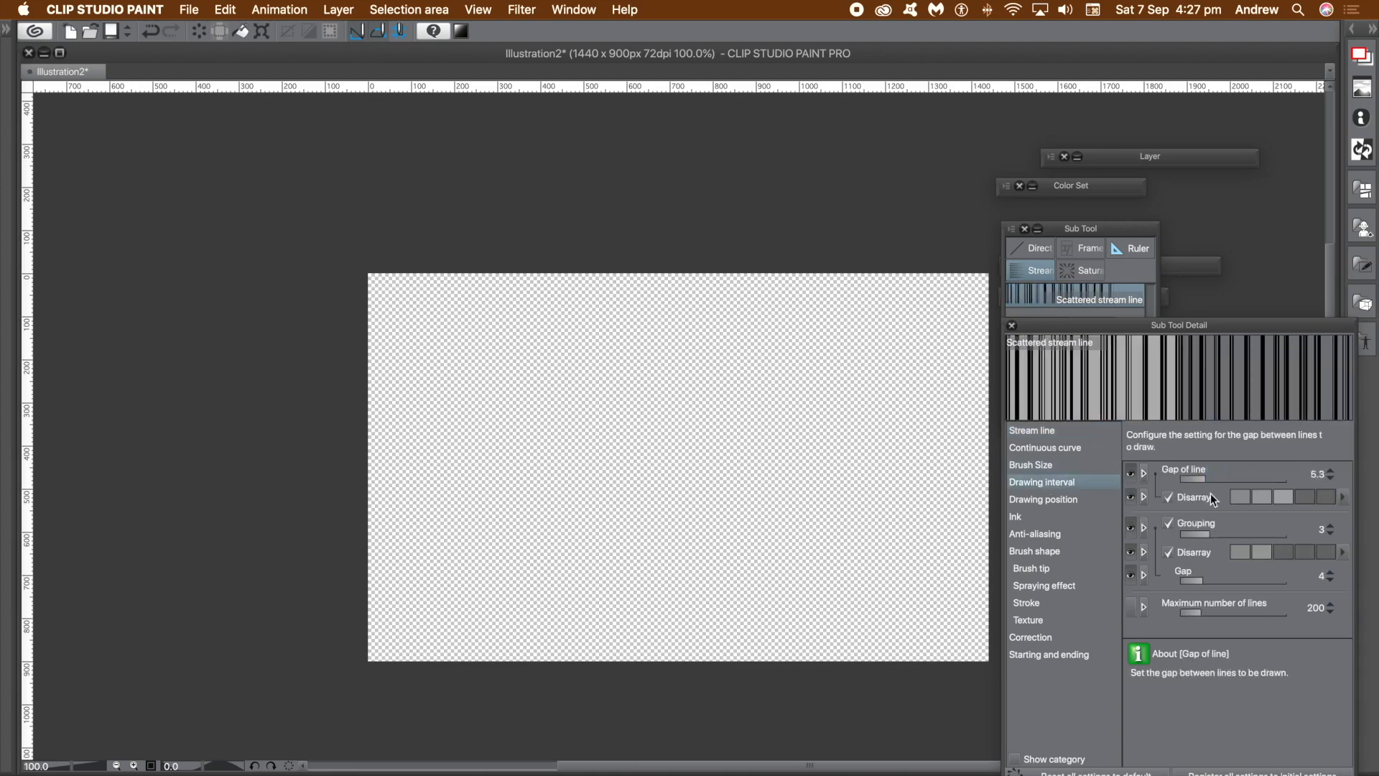
{"action": "left_click", "coordinate": [1048, 464]}
{"action": "left_click_drag", "start_coordinate": [1226, 475], "coordinate": [1248, 477]}
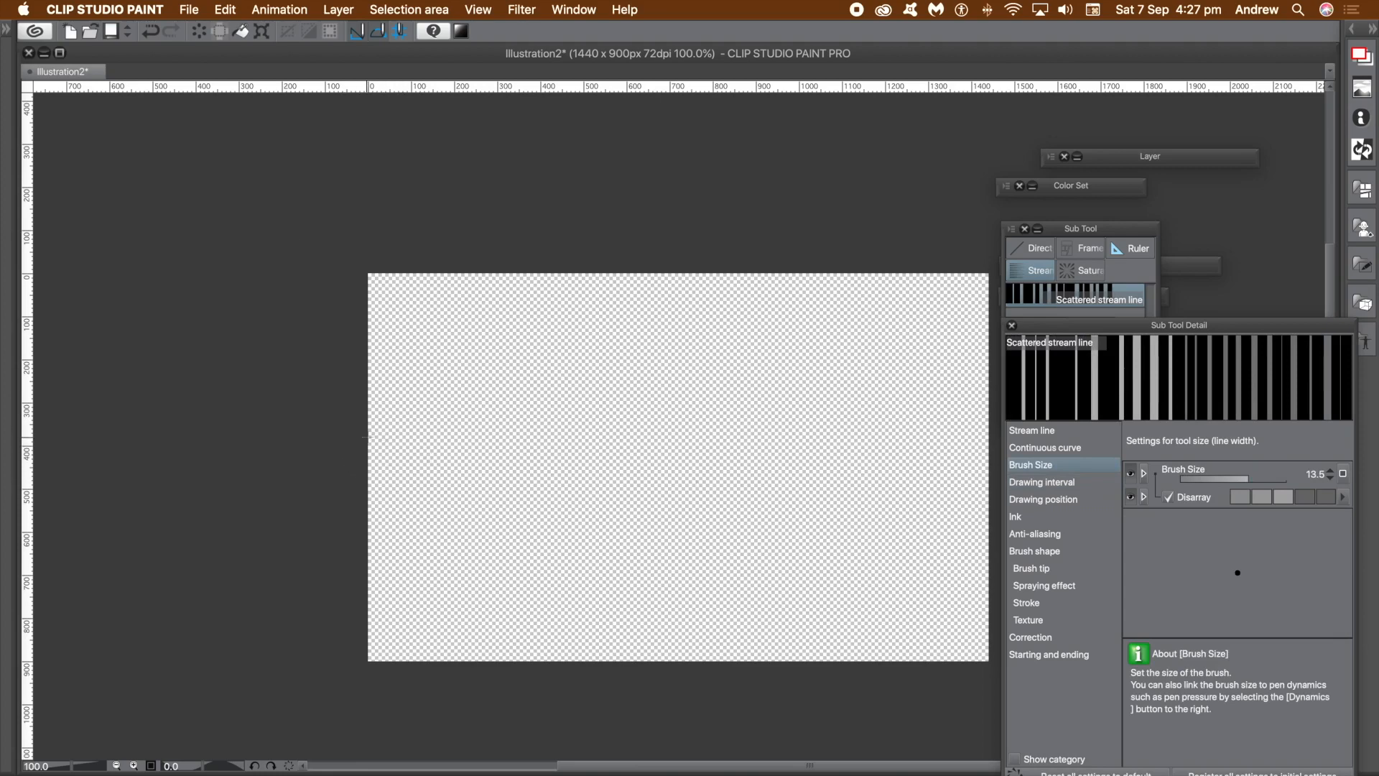
Step: Draw vertical scattered stream lines across the full canvas width and check the new layer
{"action": "mouse_move", "coordinate": [394, 440]}
{"action": "left_mouse_down"}
{"action": "mouse_move", "coordinate": [887, 465]}
{"action": "mouse_move", "coordinate": [980, 460]}
{"action": "mouse_move", "coordinate": [992, 445]}
{"action": "left_mouse_up"}
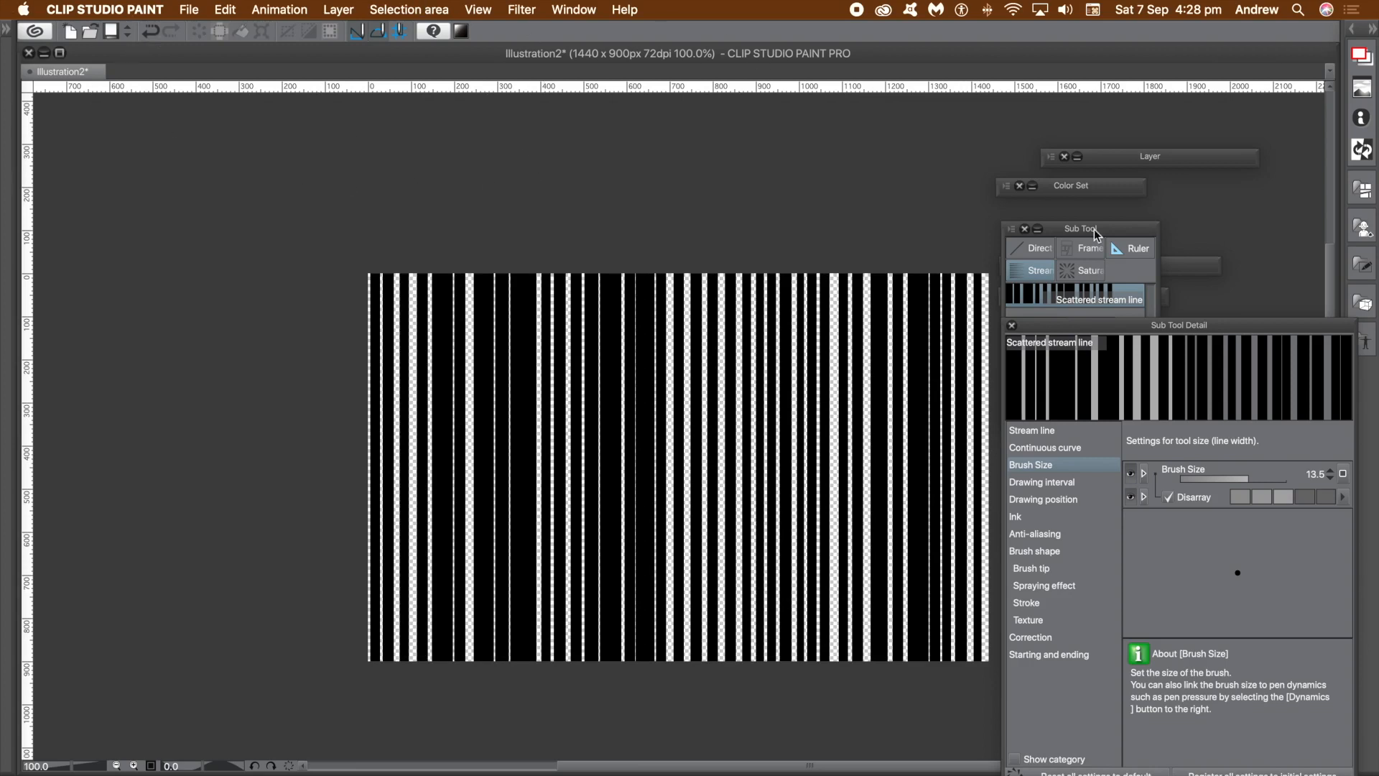
{"action": "left_click", "coordinate": [1177, 160]}
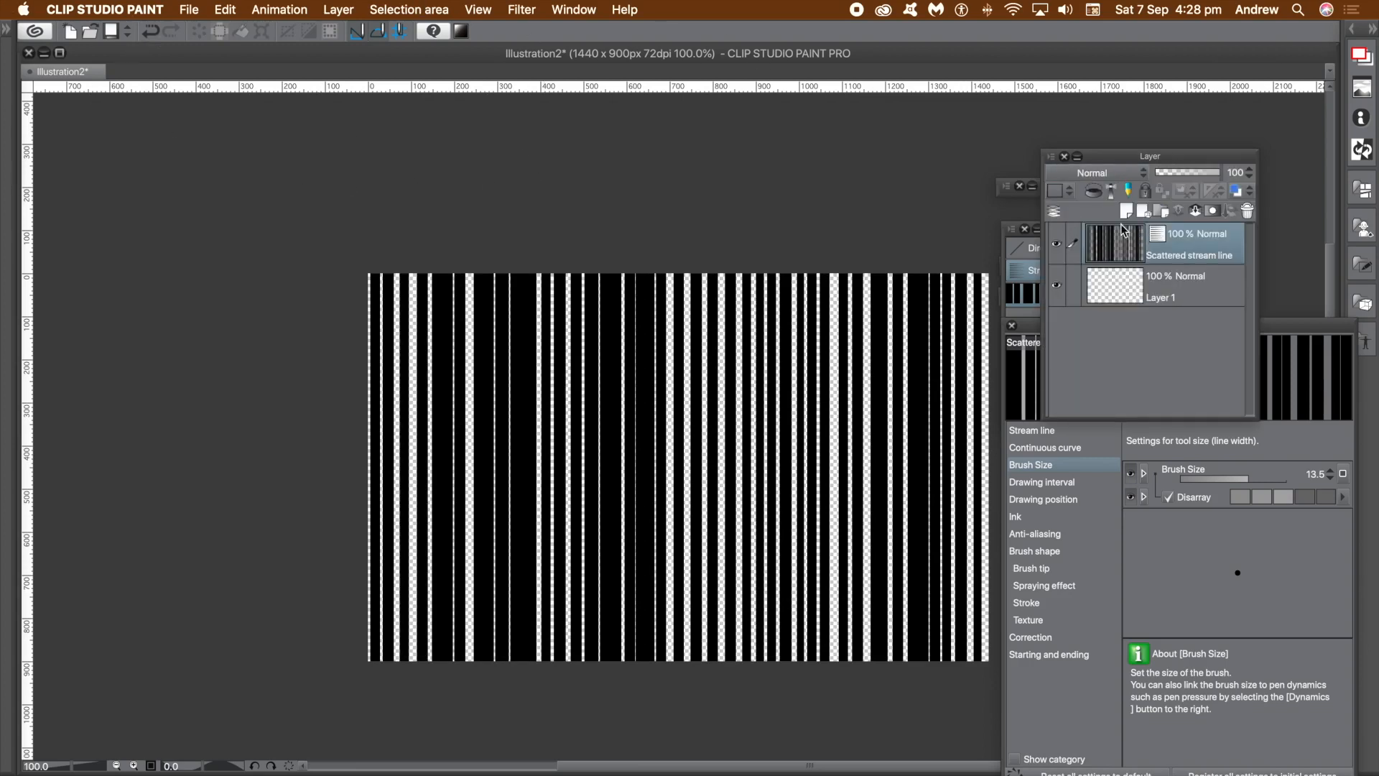
{"action": "left_click", "coordinate": [1120, 161]}
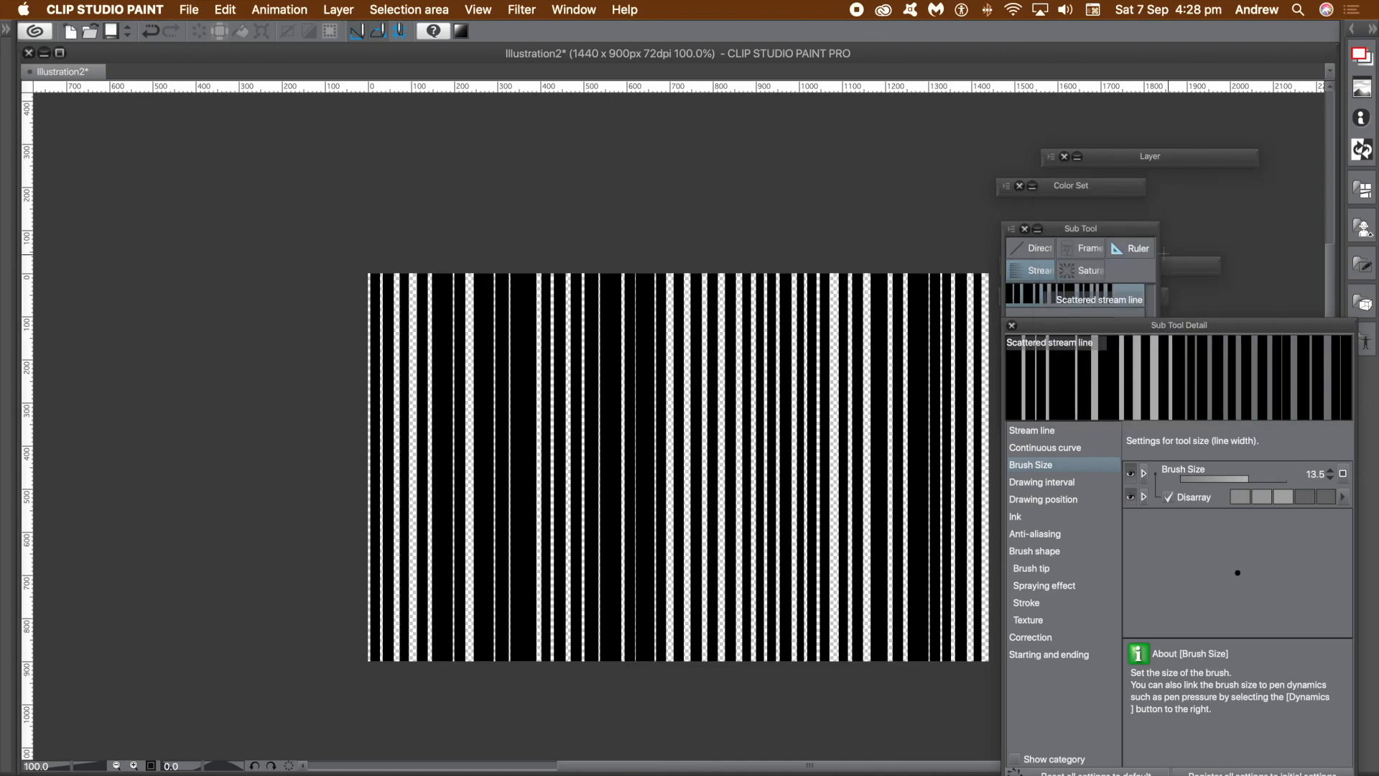
Step: Enable the layer color effect on the stream line layer and set the layer color to bright green
{"action": "left_click", "coordinate": [1063, 227]}
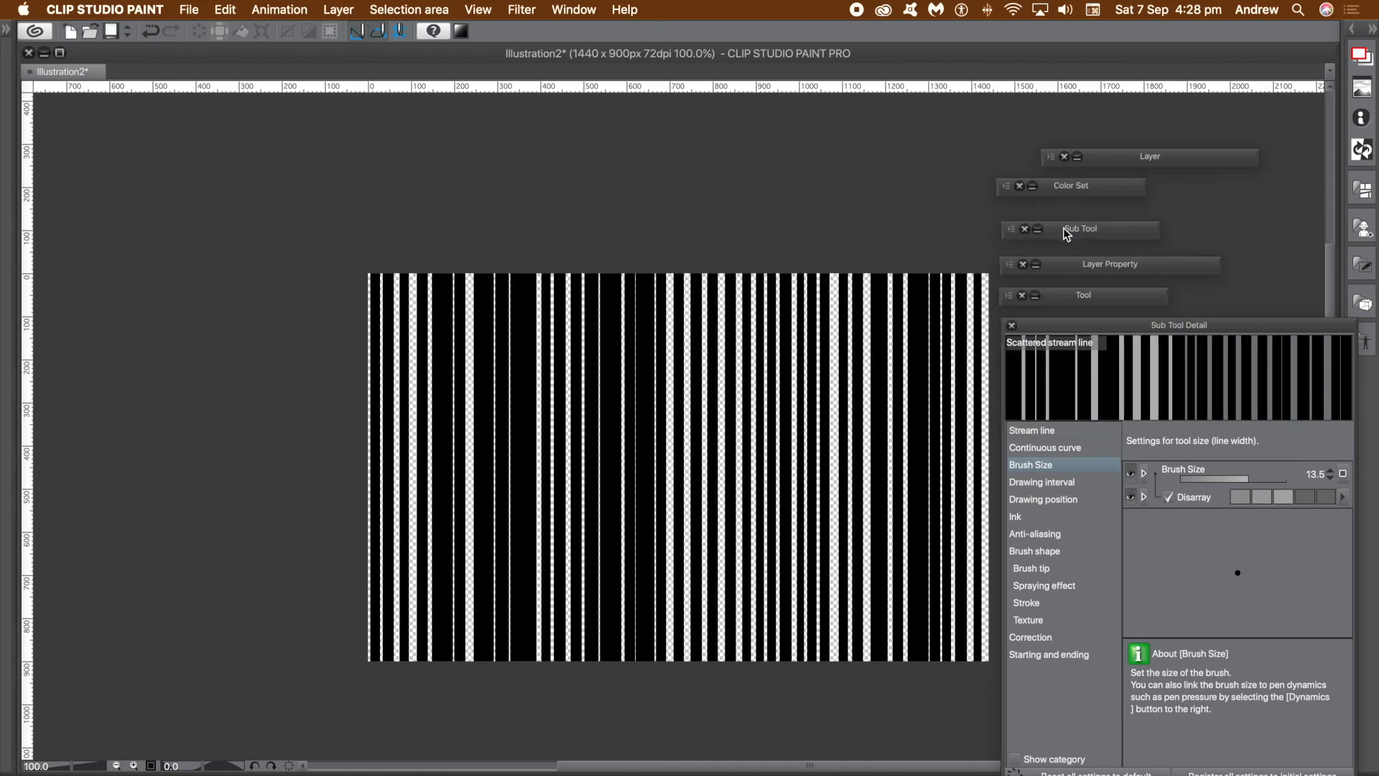
{"action": "left_click", "coordinate": [1118, 265]}
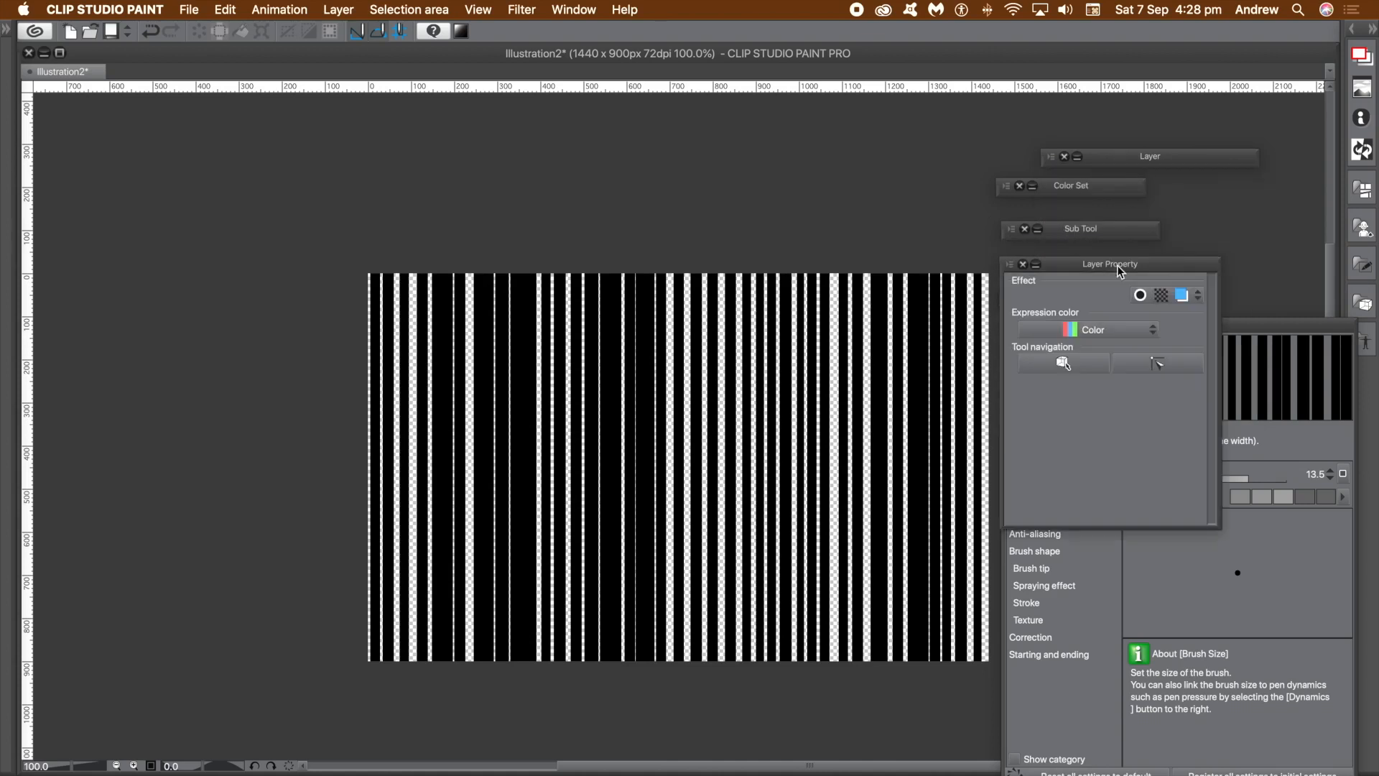
{"action": "left_click", "coordinate": [1197, 298]}
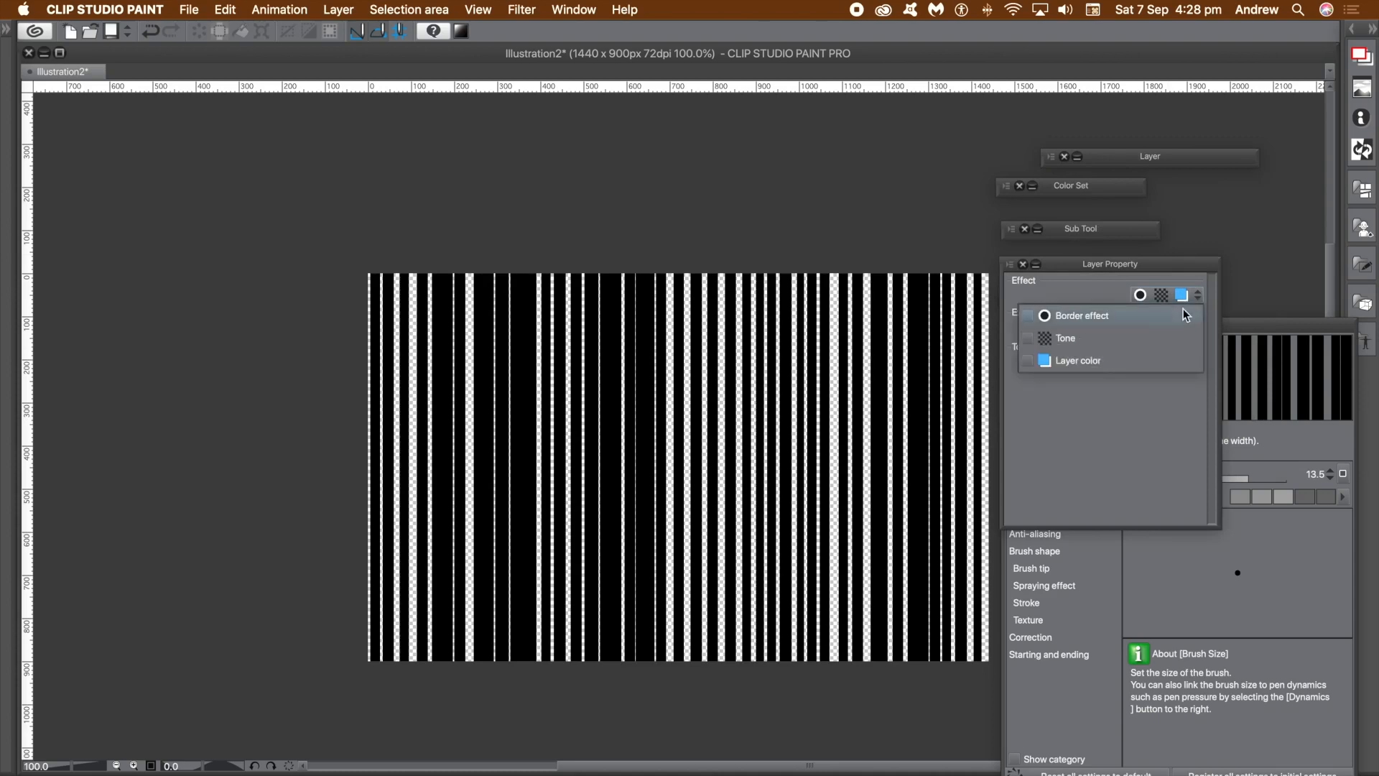
{"action": "left_click", "coordinate": [1031, 363]}
{"action": "left_click", "coordinate": [1121, 314]}
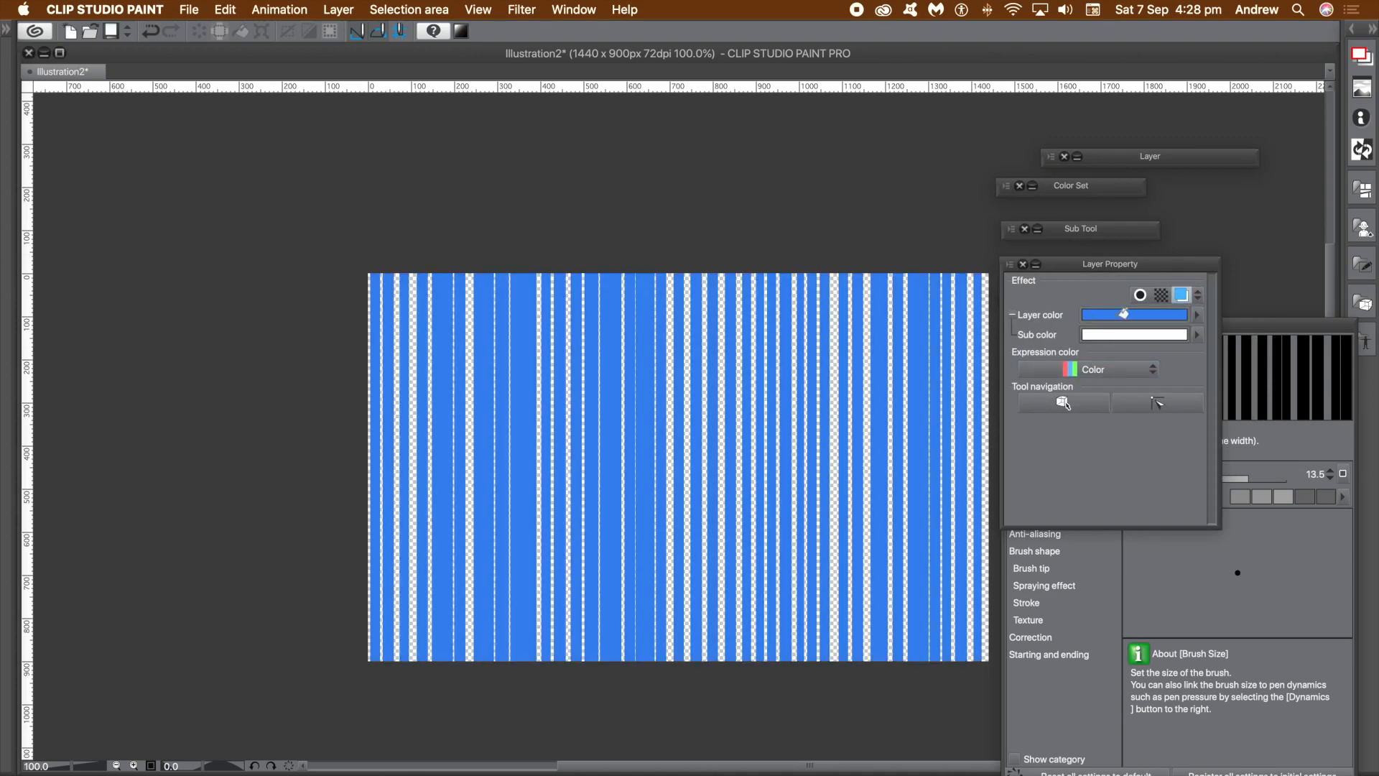
{"action": "left_click", "coordinate": [1195, 313]}
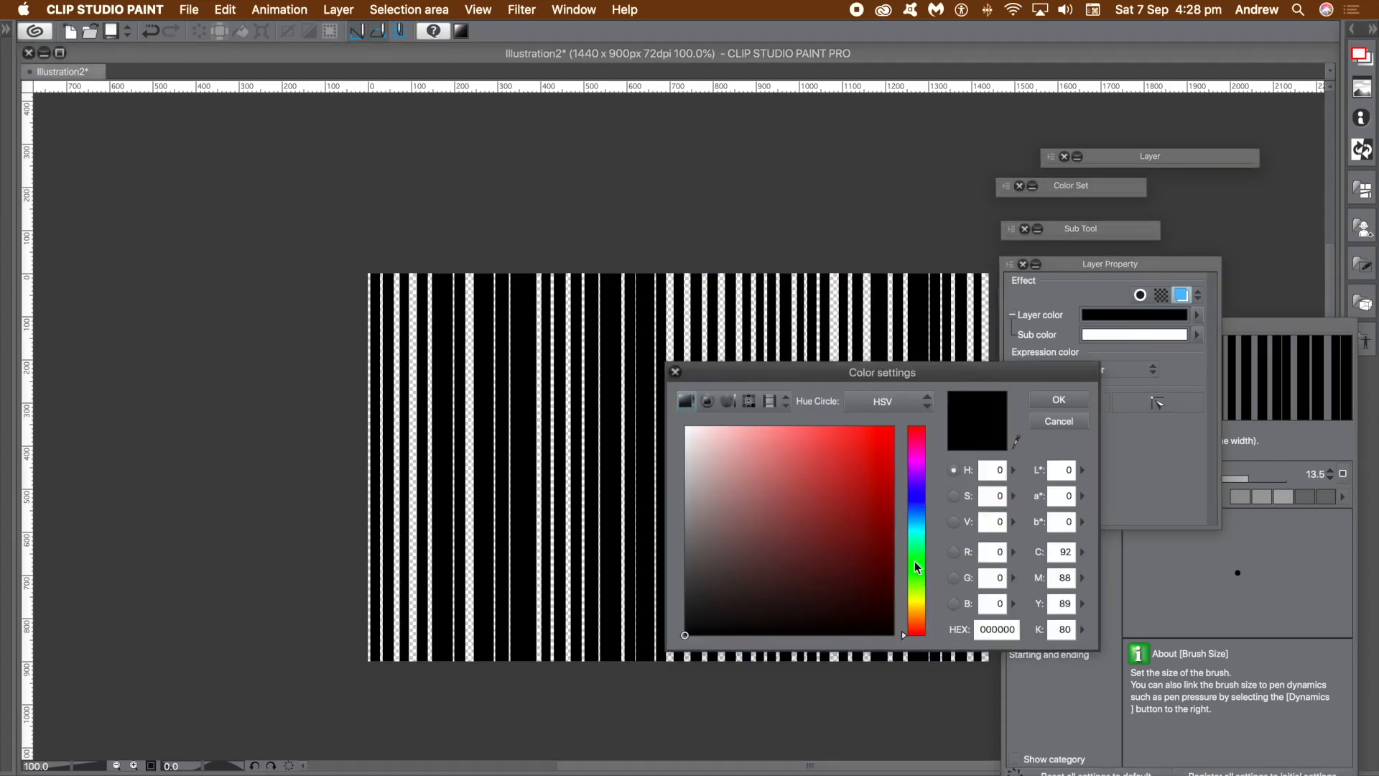
{"action": "left_click", "coordinate": [921, 600]}
{"action": "left_click_drag", "start_coordinate": [921, 602], "coordinate": [920, 566]}
{"action": "left_click_drag", "start_coordinate": [874, 470], "coordinate": [894, 427]}
{"action": "left_click", "coordinate": [1058, 399]}
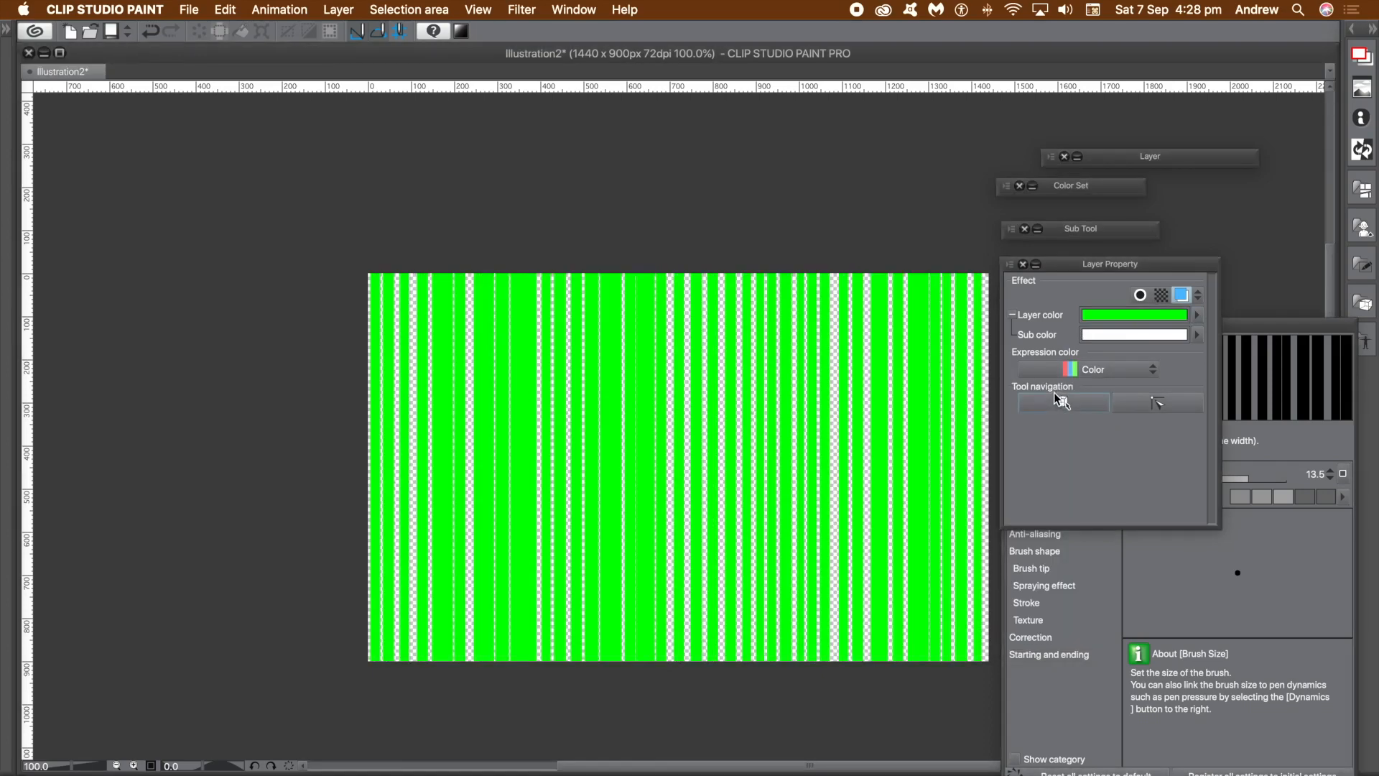
Step: Add an Edge border effect to the green stream lines with a black edge color and an edge thickness of 2.7
{"action": "left_click", "coordinate": [1197, 295]}
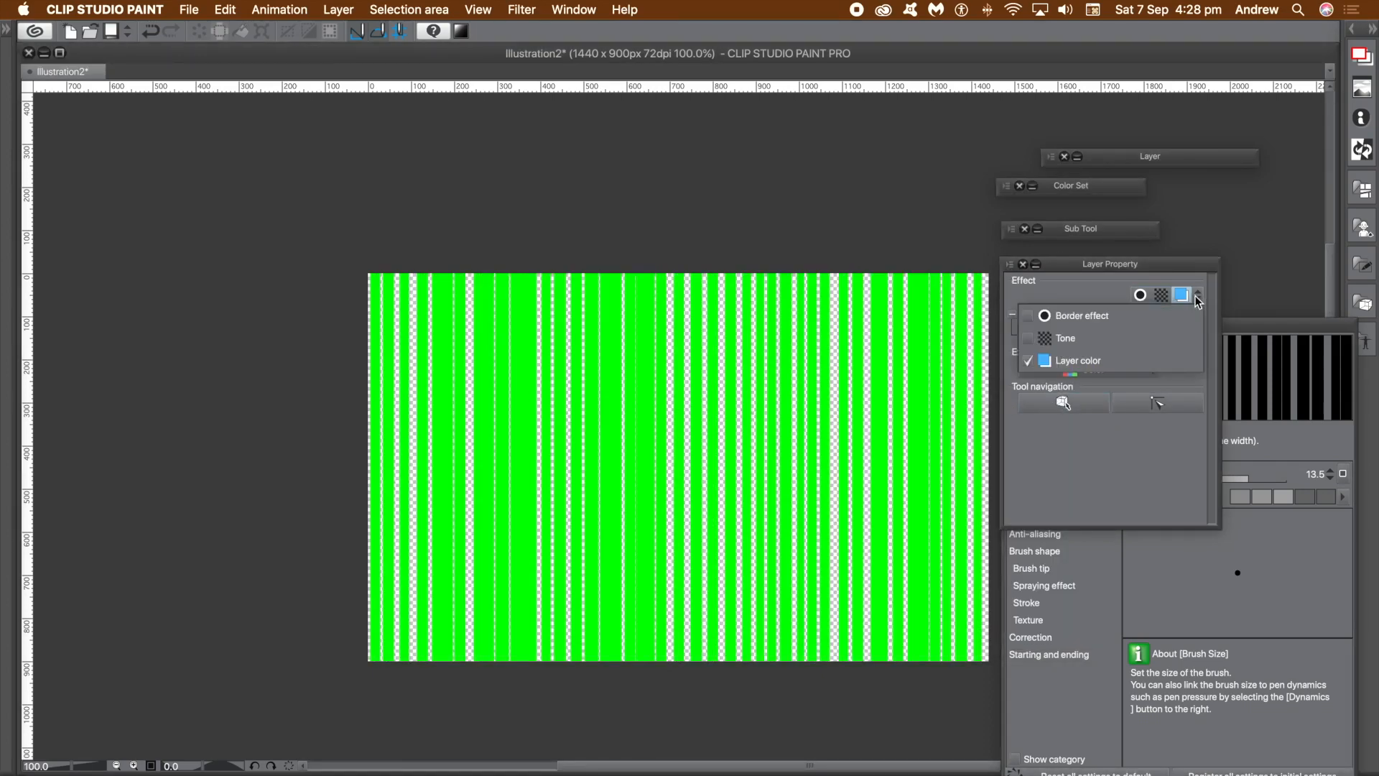
{"action": "left_click", "coordinate": [1028, 325]}
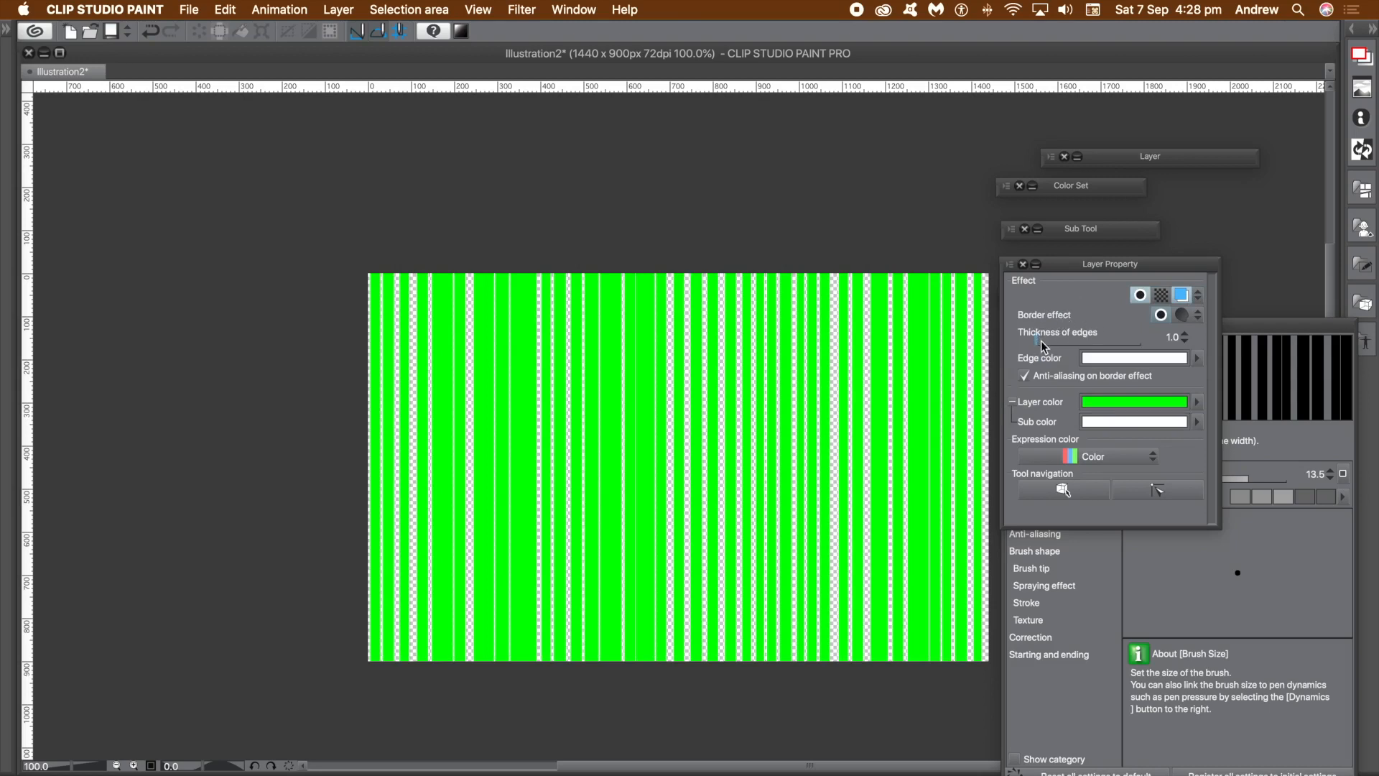
{"action": "left_click", "coordinate": [1199, 316]}
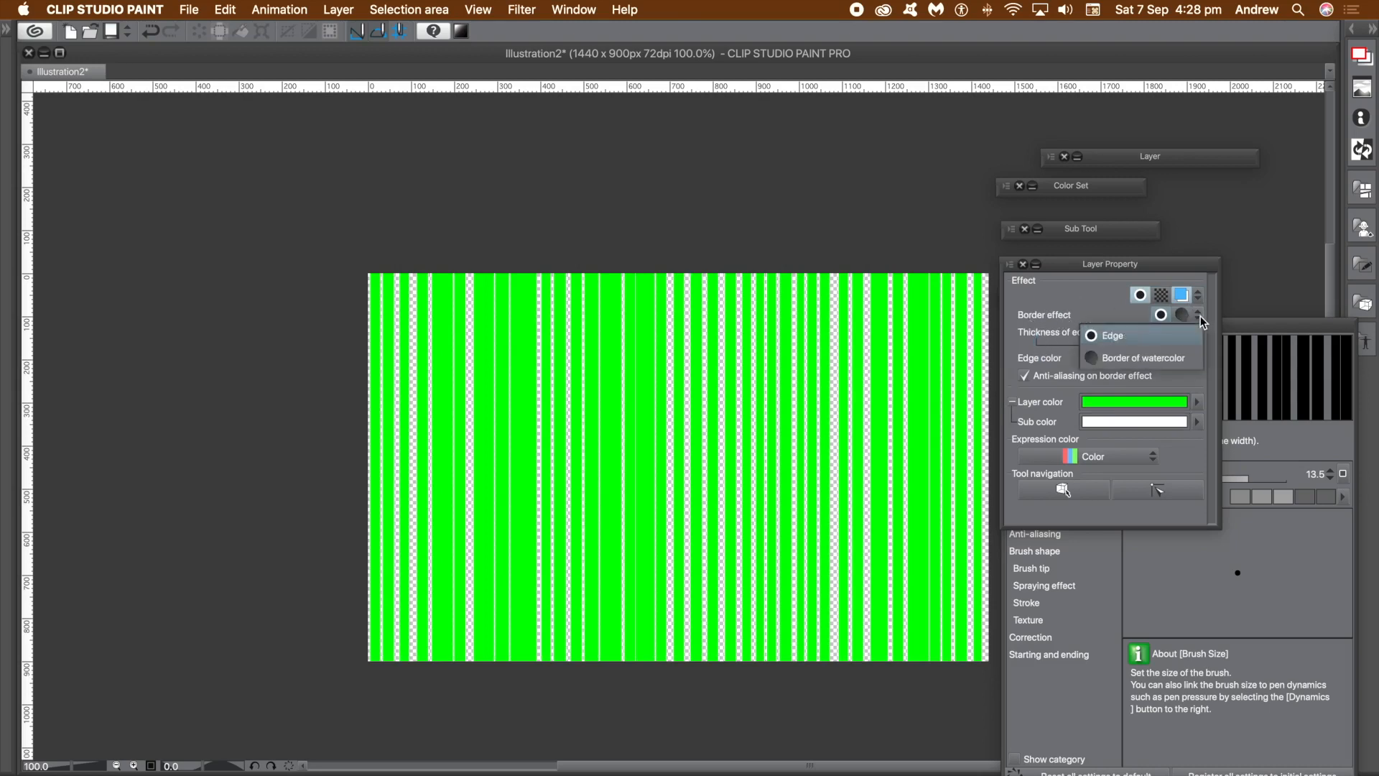
{"action": "left_click", "coordinate": [1123, 334]}
{"action": "left_click", "coordinate": [1039, 342]}
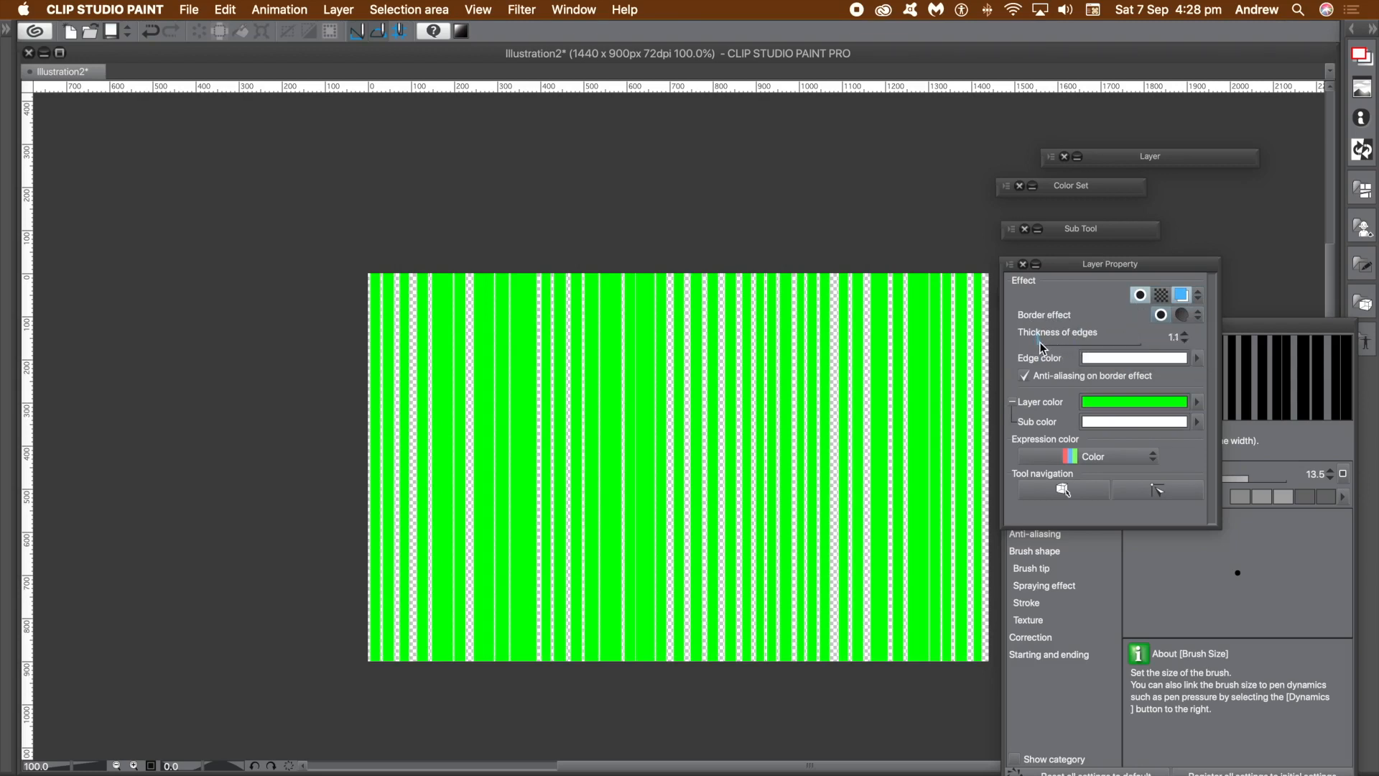
{"action": "left_click", "coordinate": [1110, 357]}
{"action": "left_click", "coordinate": [685, 635]}
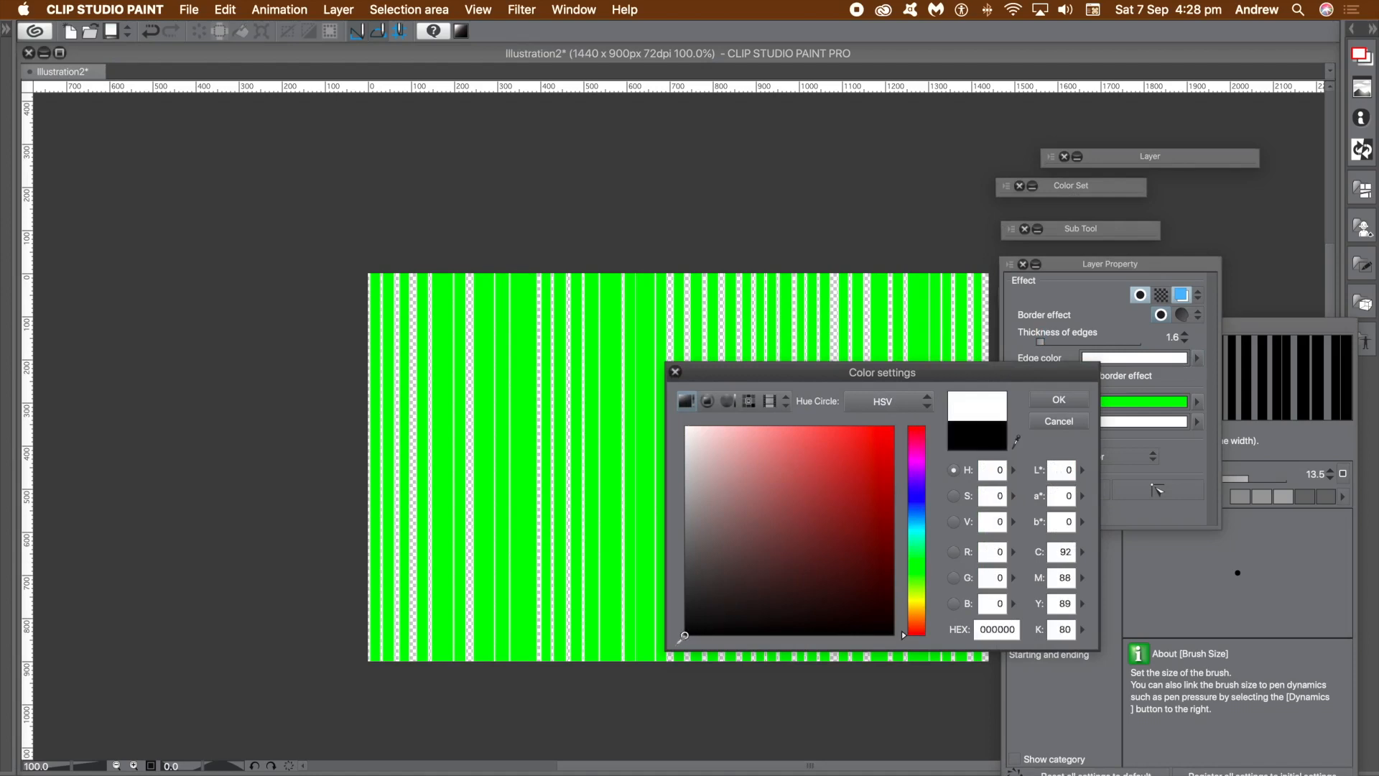
{"action": "left_click", "coordinate": [1057, 400]}
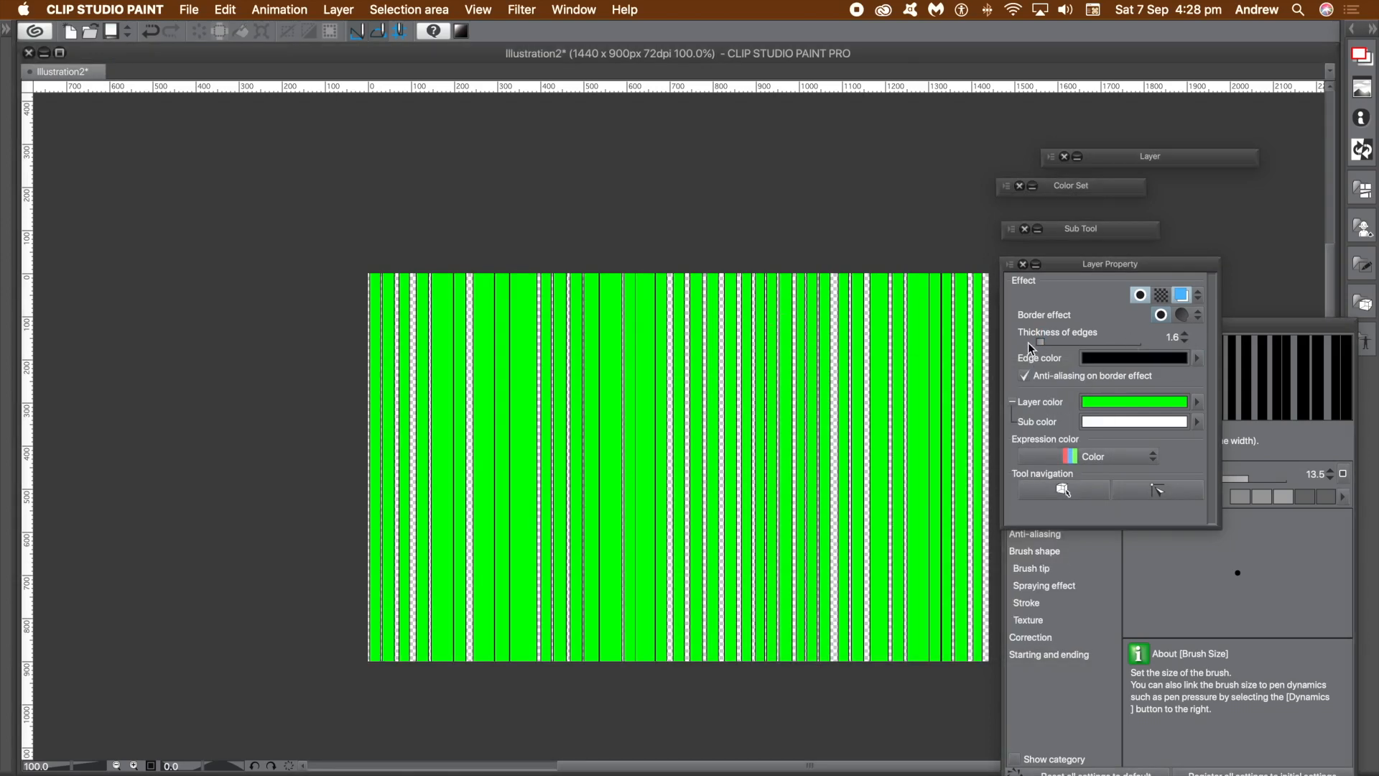
{"action": "left_click_drag", "start_coordinate": [1041, 343], "coordinate": [1055, 342]}
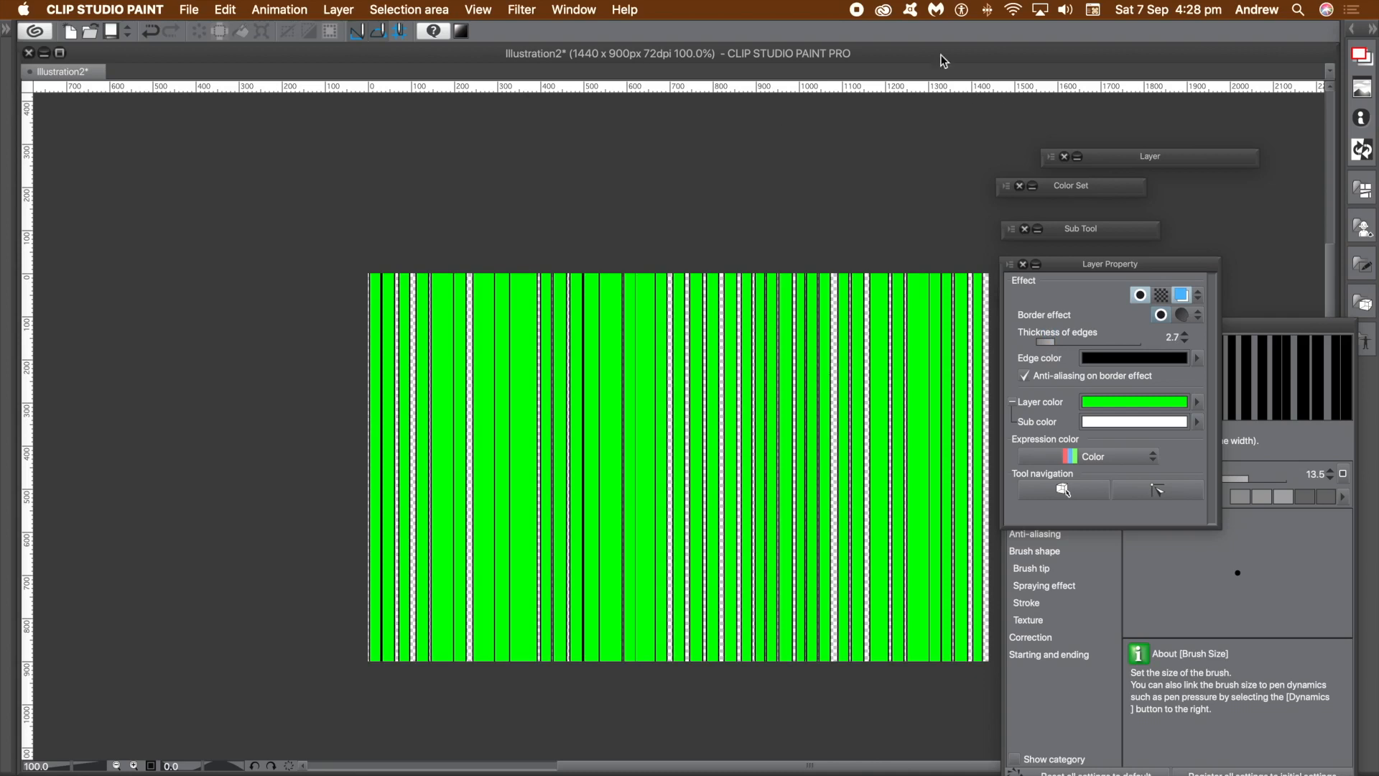
Step: Collapse the layer properties and set the scattered stream line's brush size to 6.9
{"action": "left_click", "coordinate": [1113, 264]}
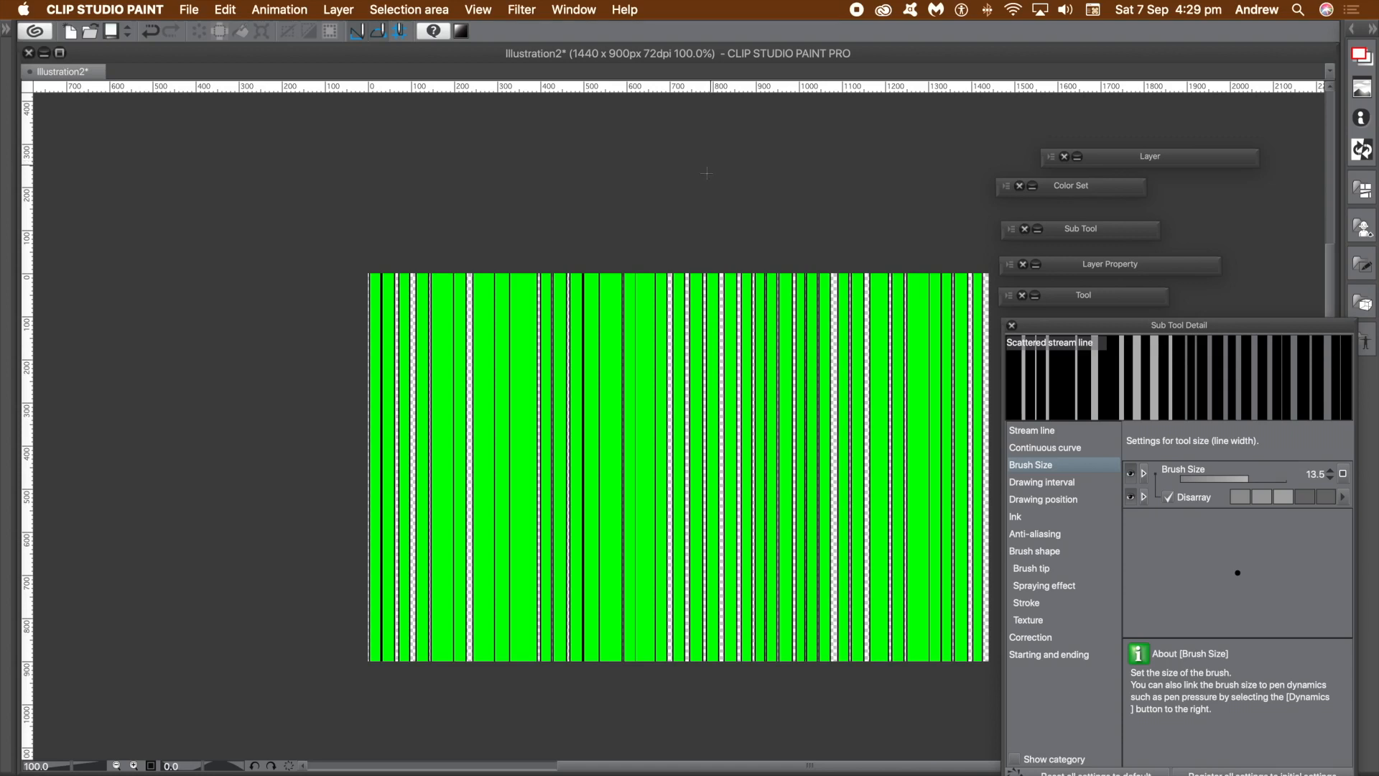
{"action": "left_click_drag", "start_coordinate": [1181, 327], "coordinate": [1117, 286]}
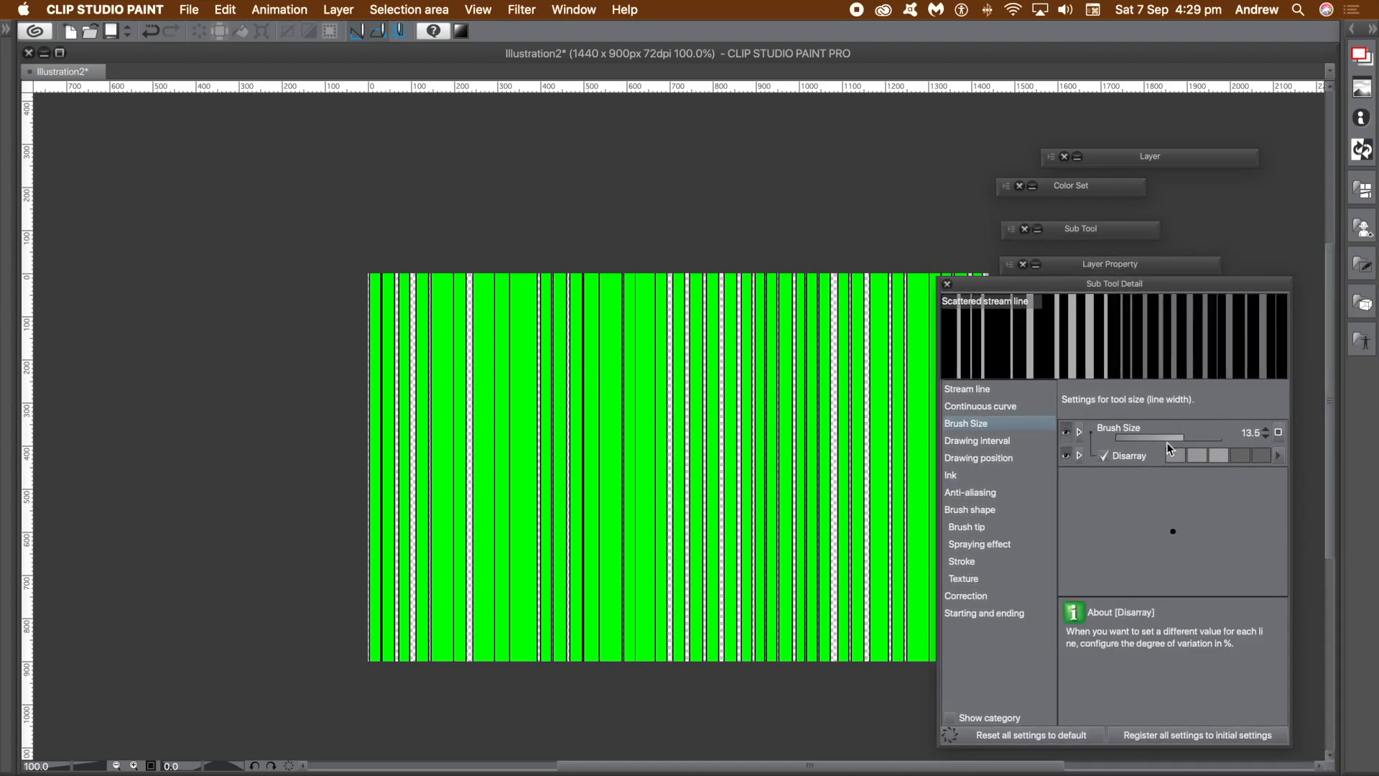
{"action": "left_click_drag", "start_coordinate": [1175, 437], "coordinate": [1175, 438]}
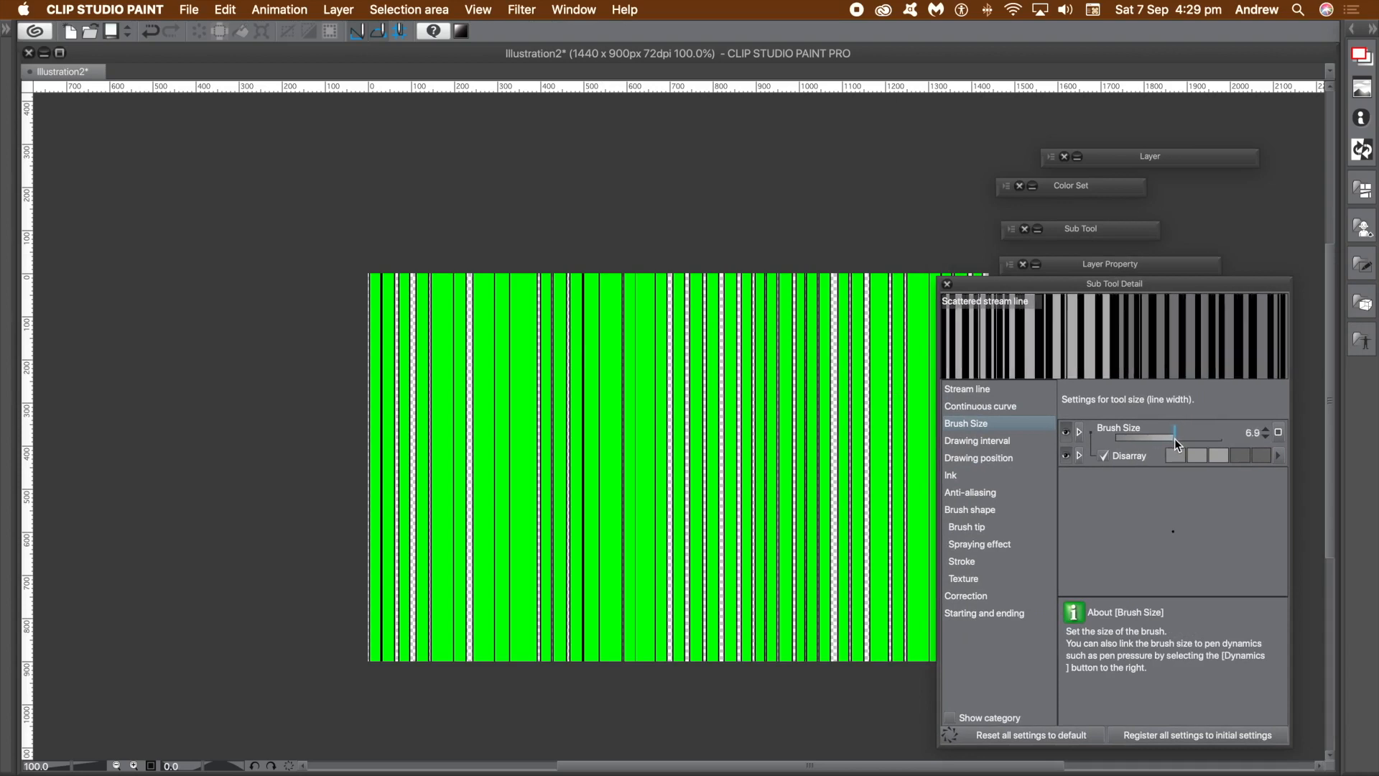
Step: Set the scattered stream line's gap of line to 9.3 and raise the gap's disarray to the fourth level
{"action": "left_click", "coordinate": [985, 443]}
{"action": "left_click_drag", "start_coordinate": [1133, 439], "coordinate": [1149, 438]}
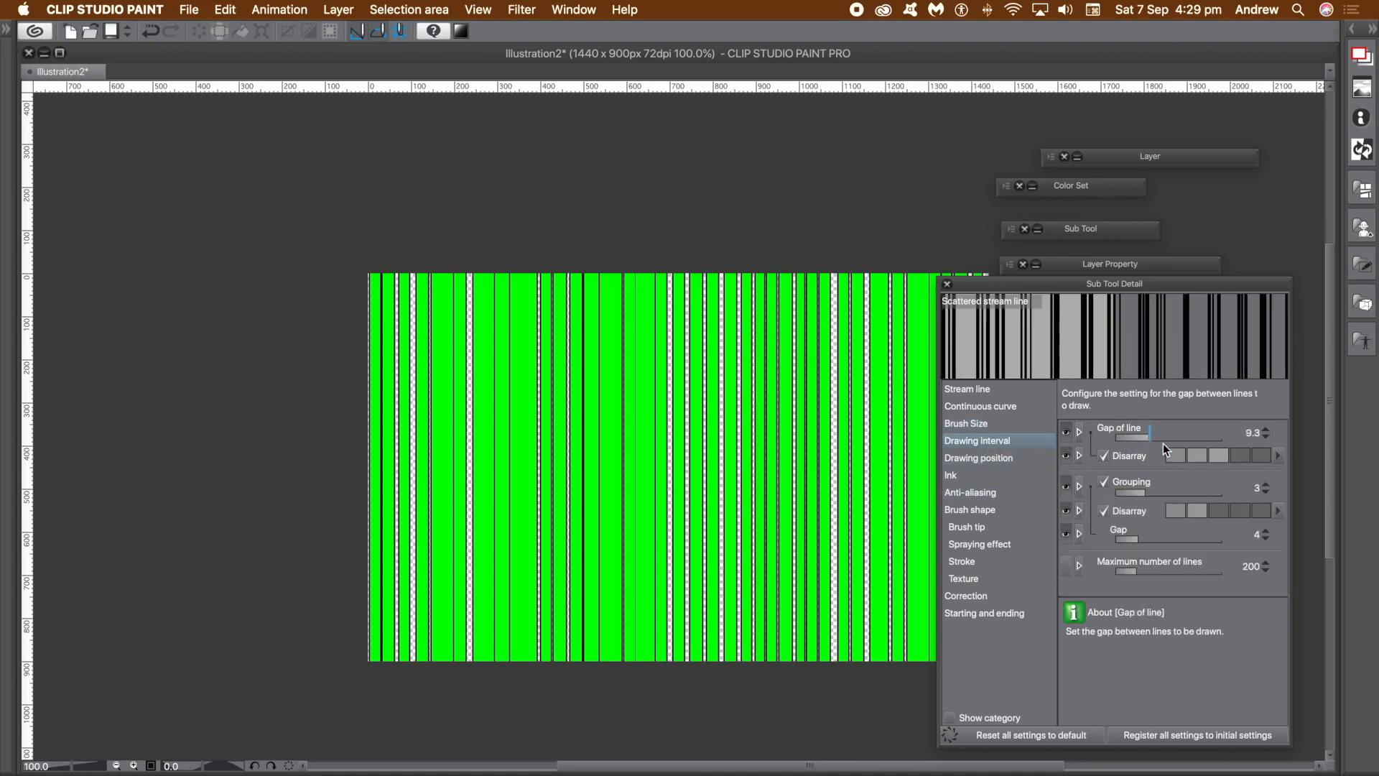
{"action": "left_click", "coordinate": [1236, 458]}
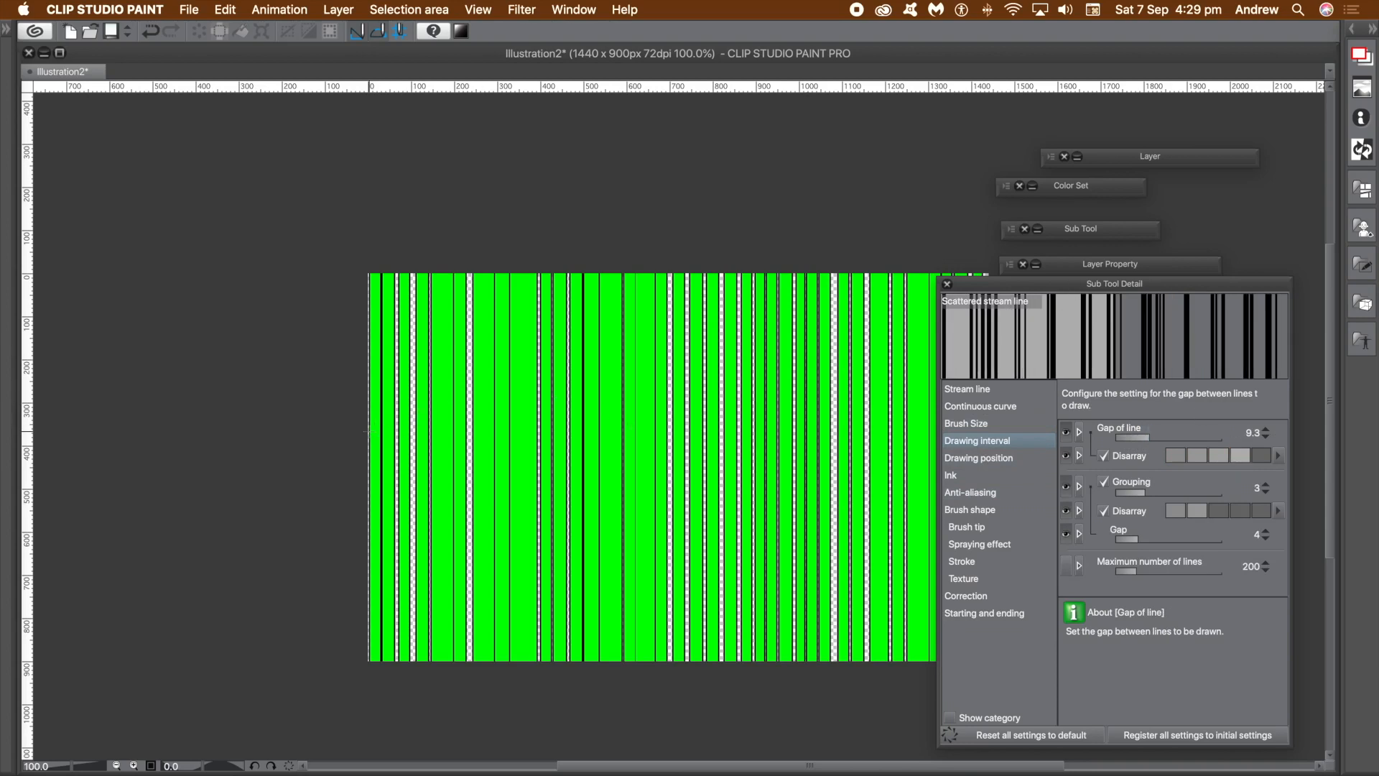
Step: Set the brush size to 14.3 and draw a second set of vertical stream lines across the canvas on a new layer
{"action": "left_click", "coordinate": [969, 423]}
{"action": "left_click_drag", "start_coordinate": [1169, 440], "coordinate": [1186, 440]}
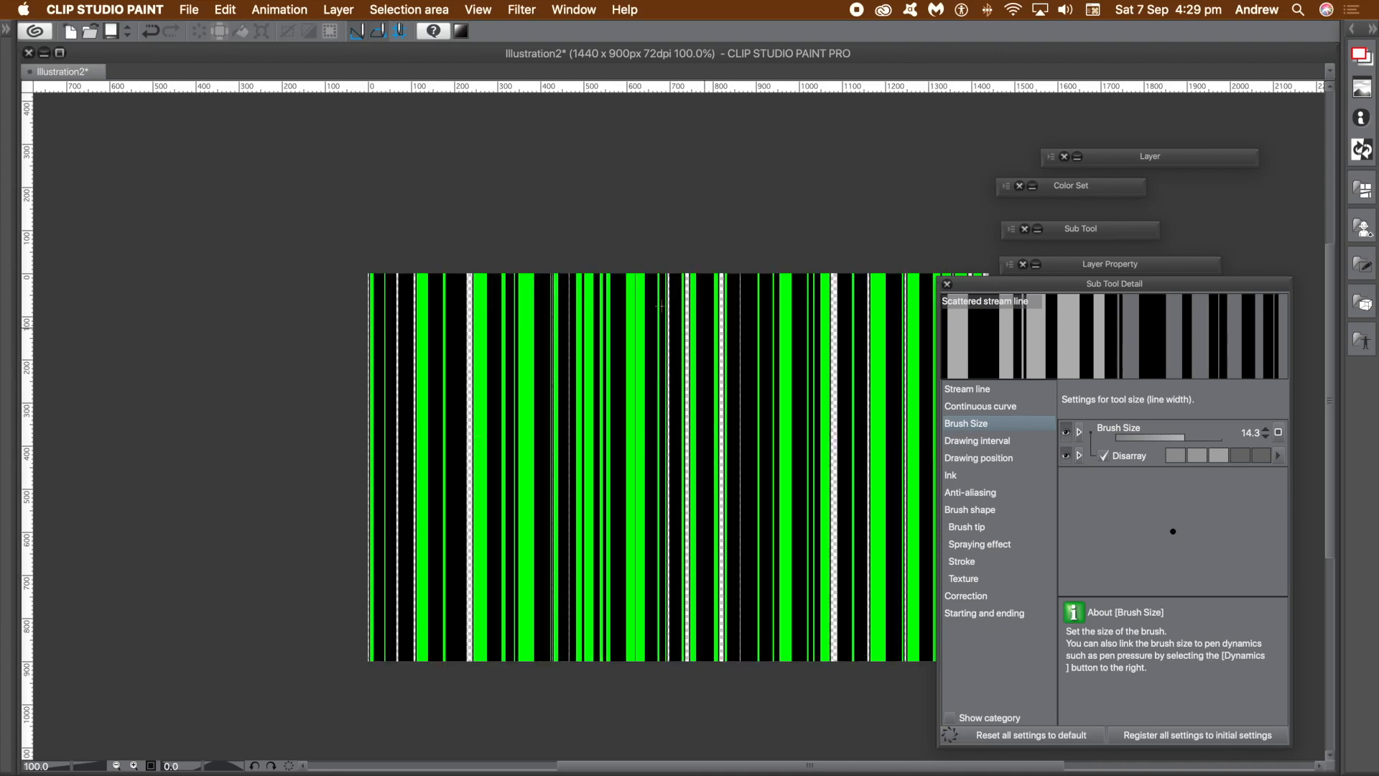
{"action": "left_click_drag", "start_coordinate": [982, 284], "coordinate": [1058, 324]}
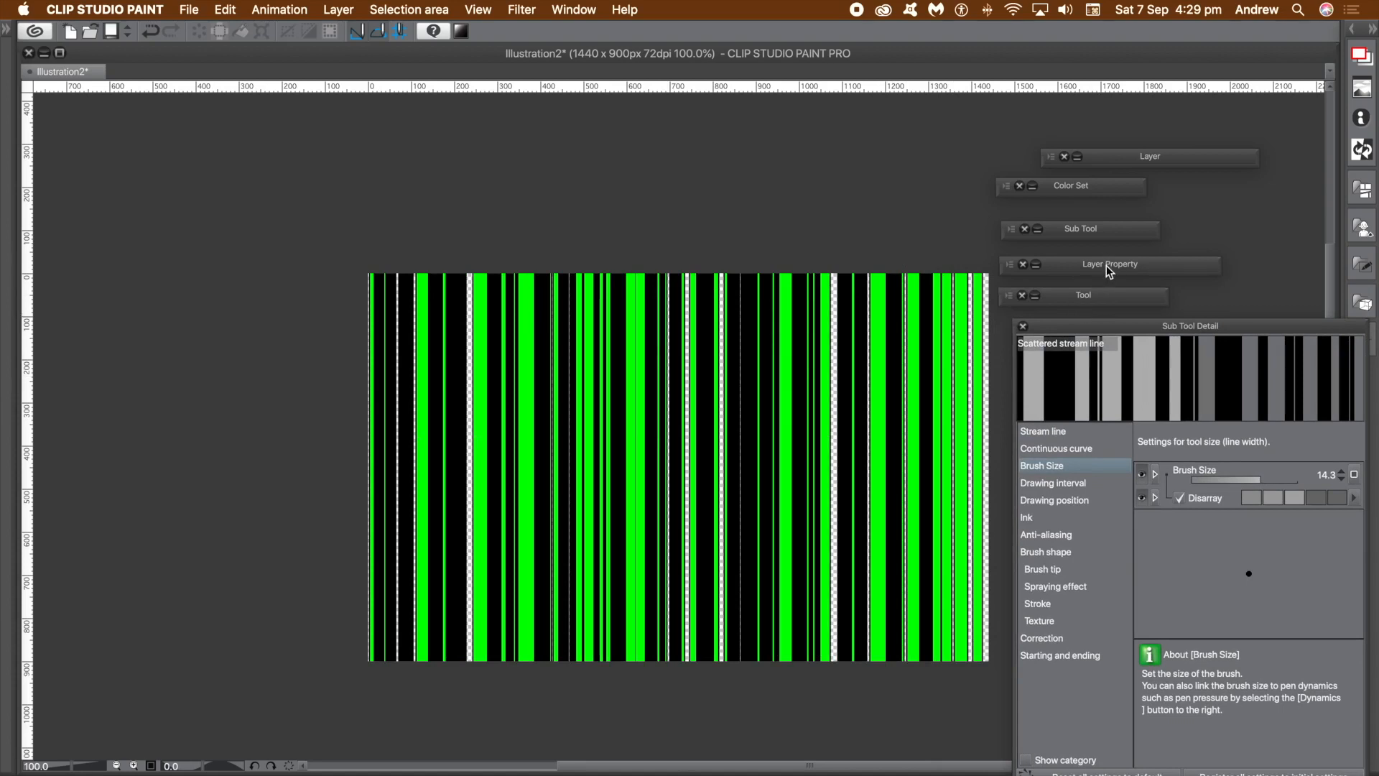
{"action": "left_click", "coordinate": [1127, 159]}
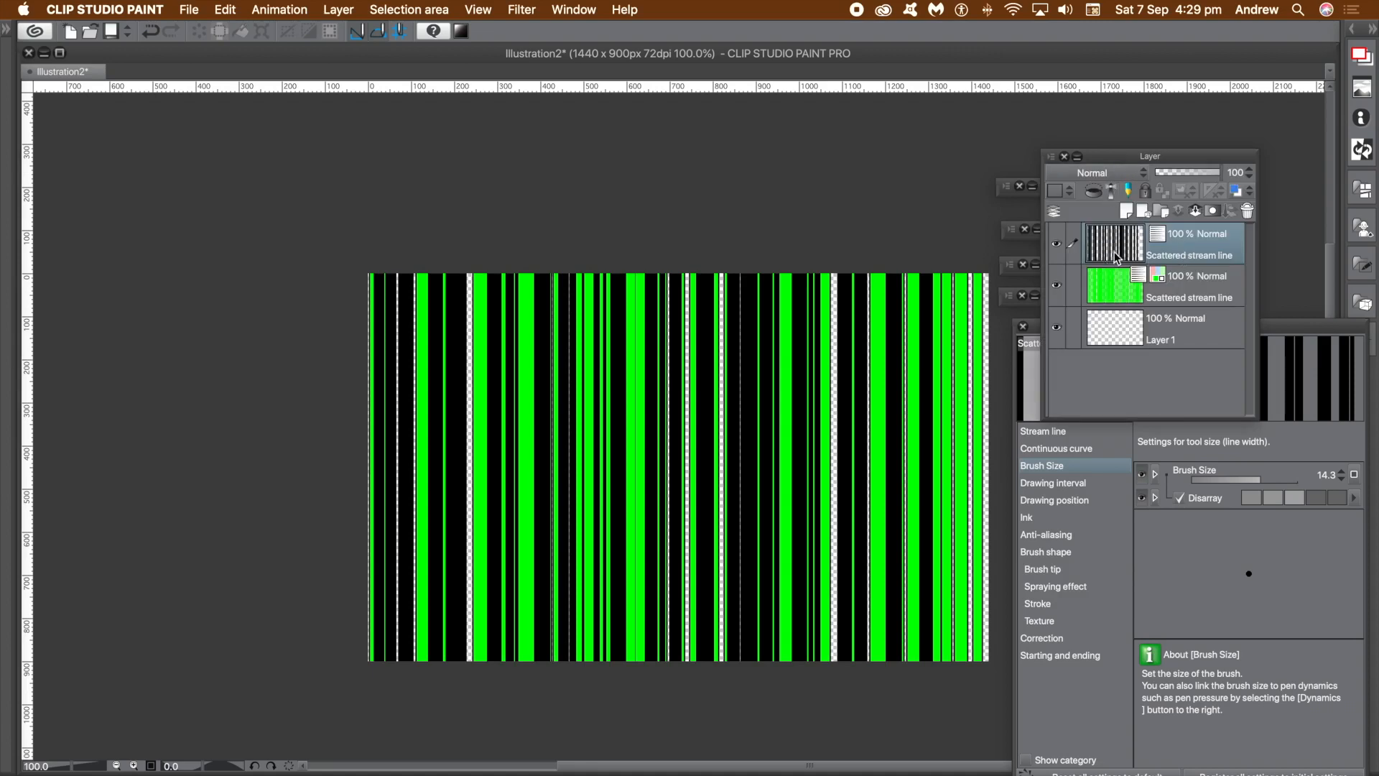
{"action": "left_click", "coordinate": [1101, 157]}
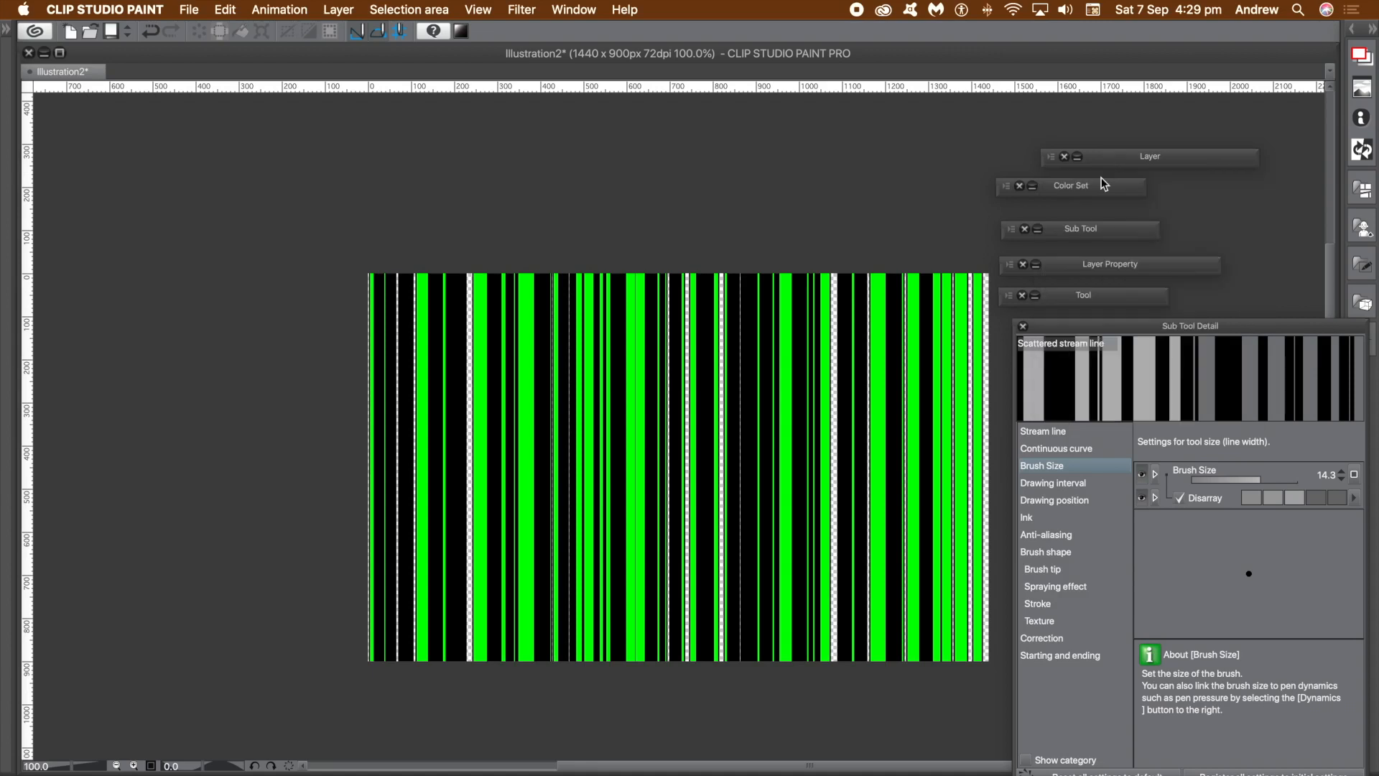
Step: Enable the layer color effect on the second stream line layer and set the layer color to bright magenta
{"action": "left_click", "coordinate": [1110, 265]}
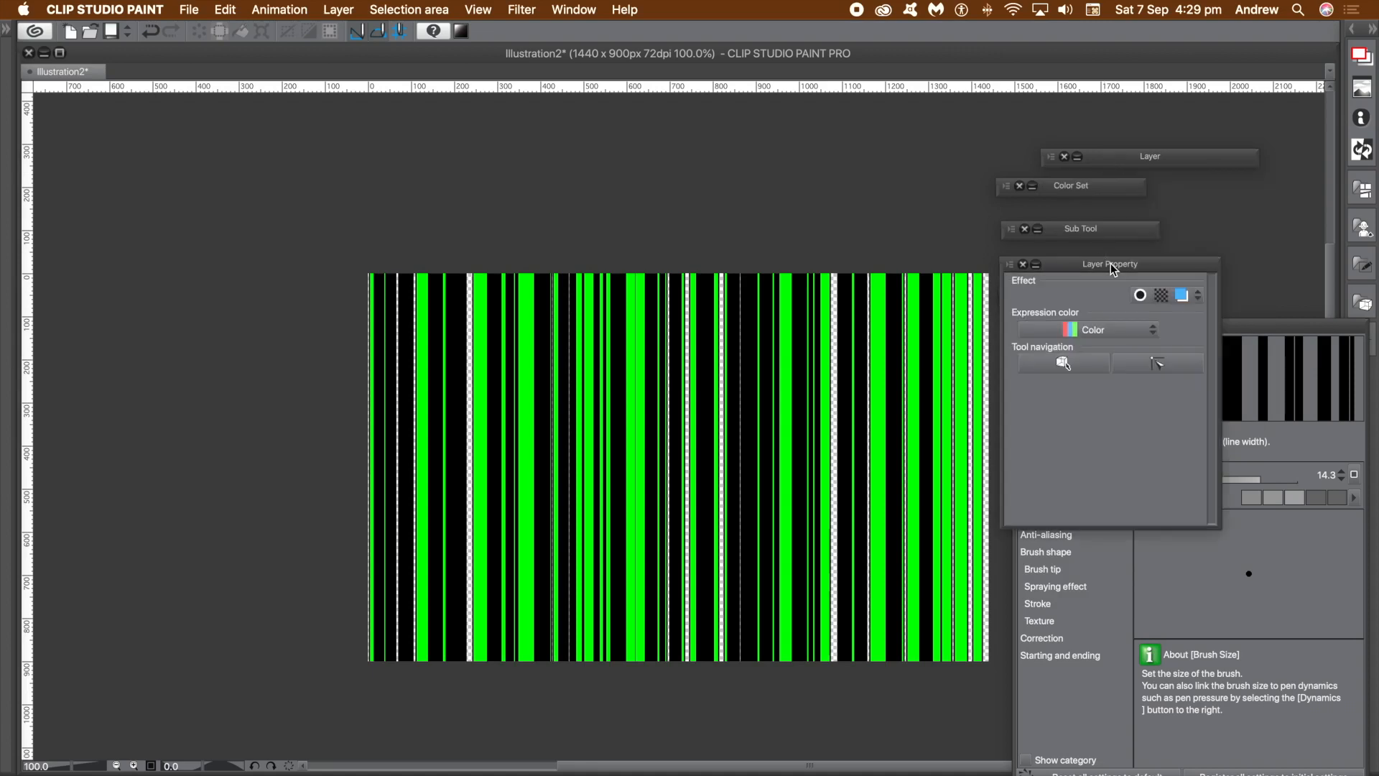
{"action": "left_click", "coordinate": [1196, 295]}
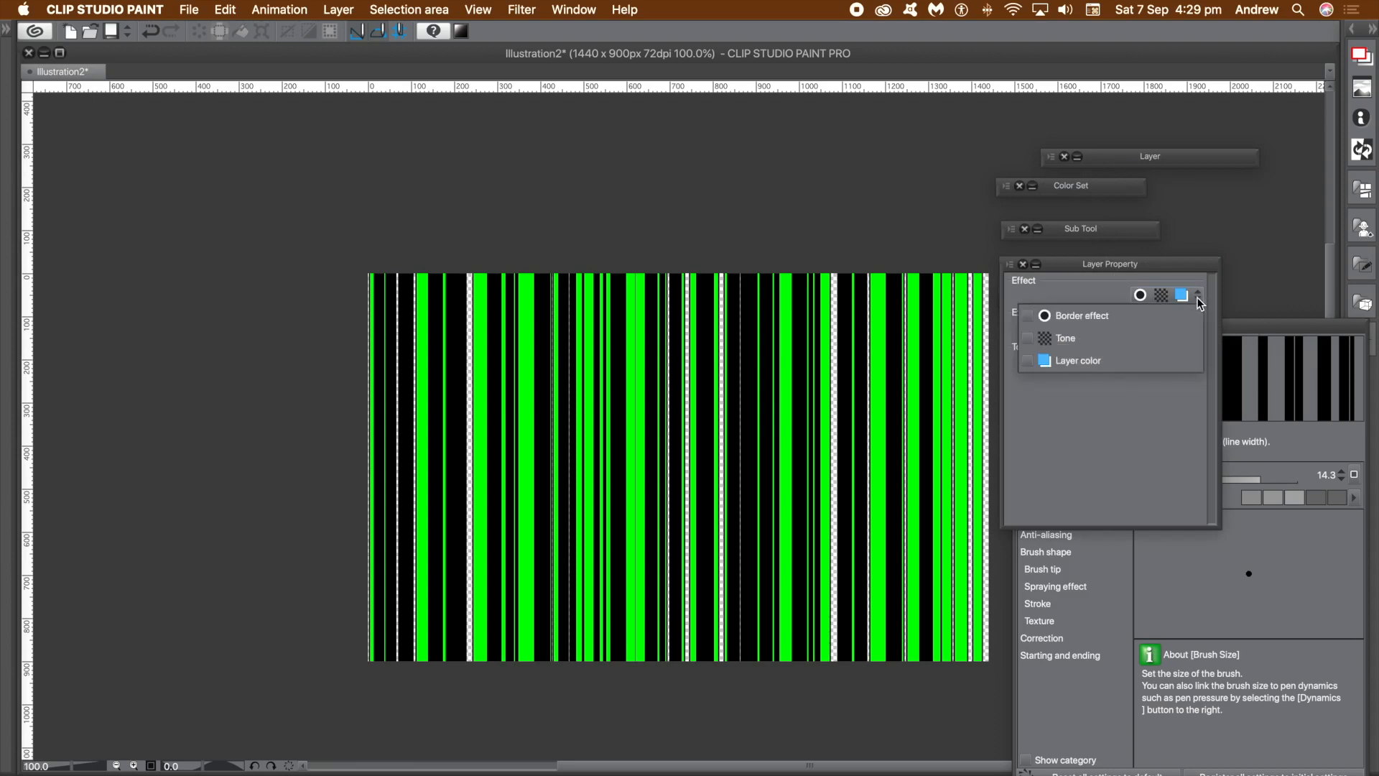
{"action": "left_click", "coordinate": [1080, 361]}
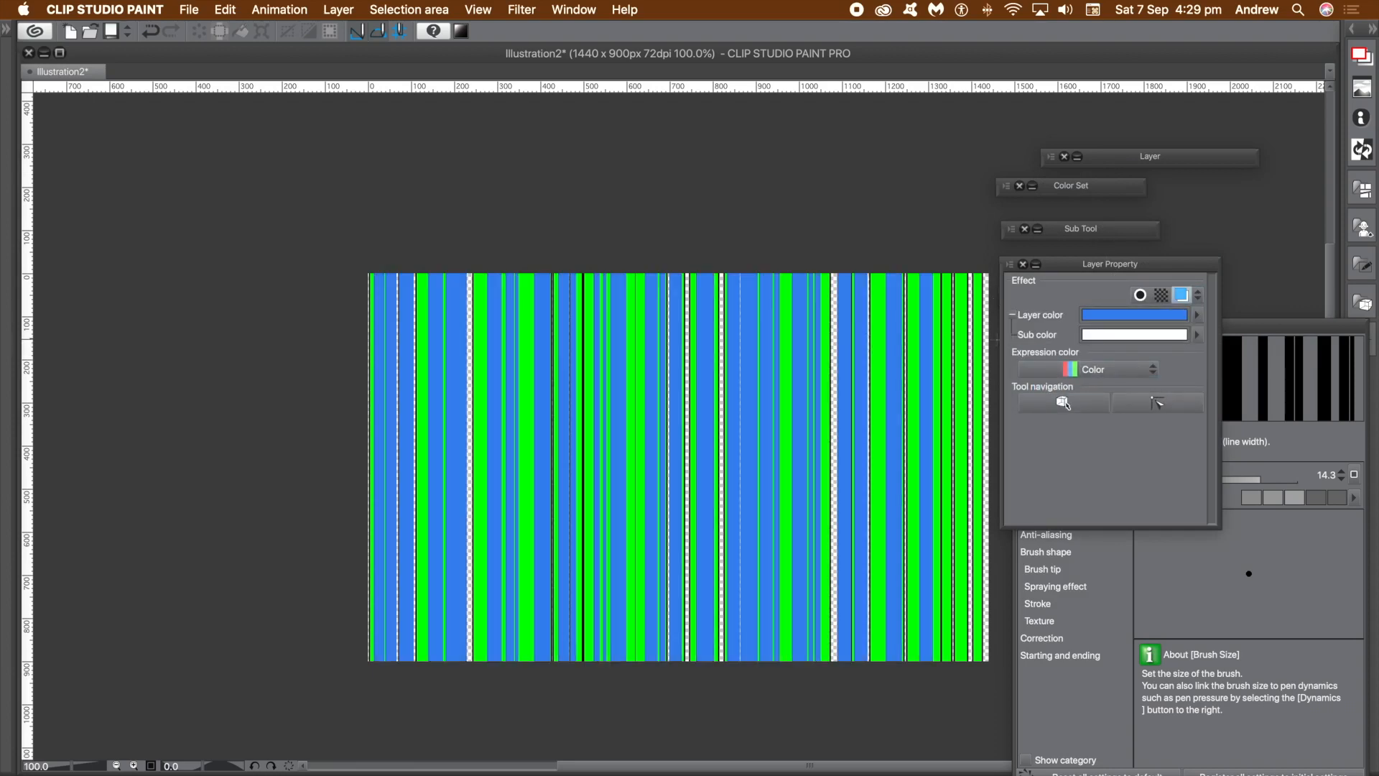
{"action": "left_click", "coordinate": [1196, 316]}
{"action": "left_click", "coordinate": [917, 463]}
{"action": "left_click", "coordinate": [884, 429]}
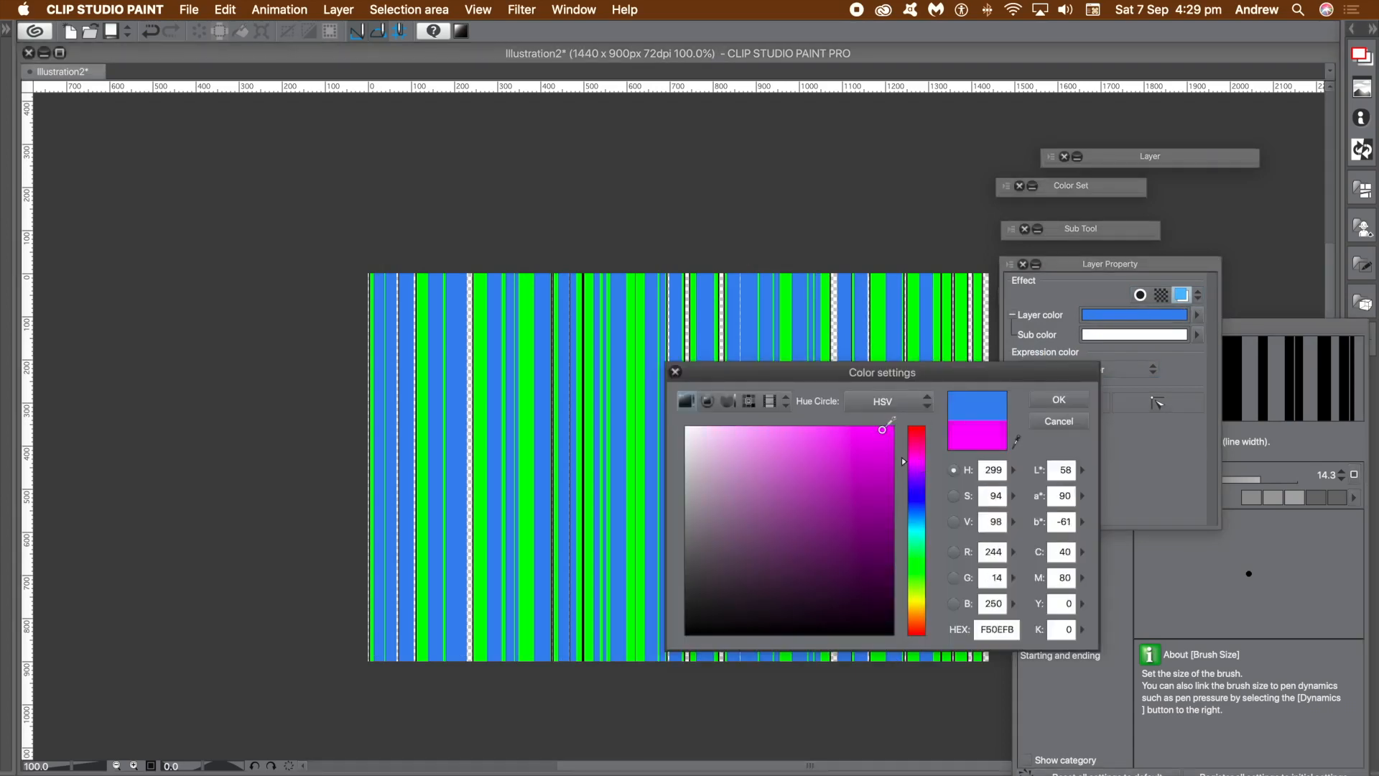
{"action": "left_click", "coordinate": [1050, 402]}
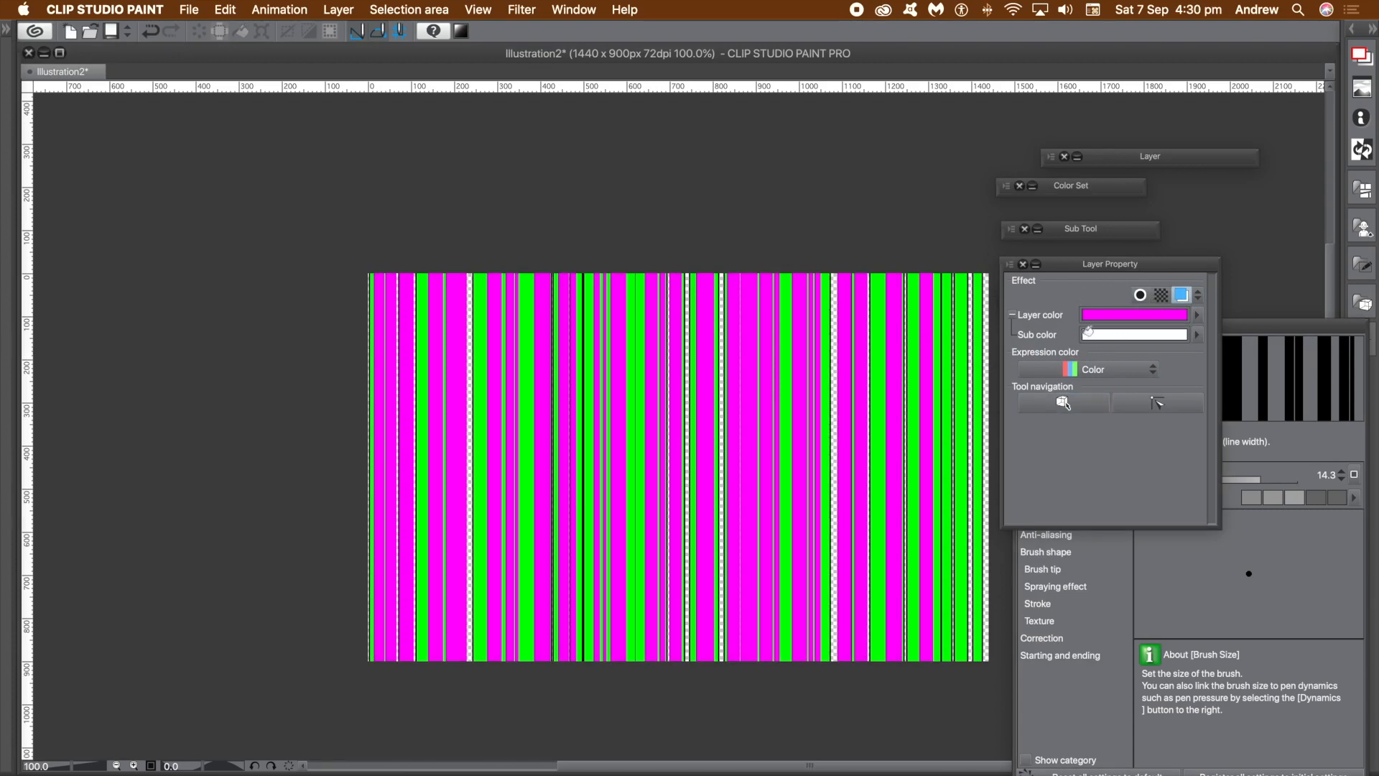
Step: Add an Edge border effect to the magenta stream lines with an edge thickness of 1.9 and a black edge color
{"action": "left_click", "coordinate": [1140, 294]}
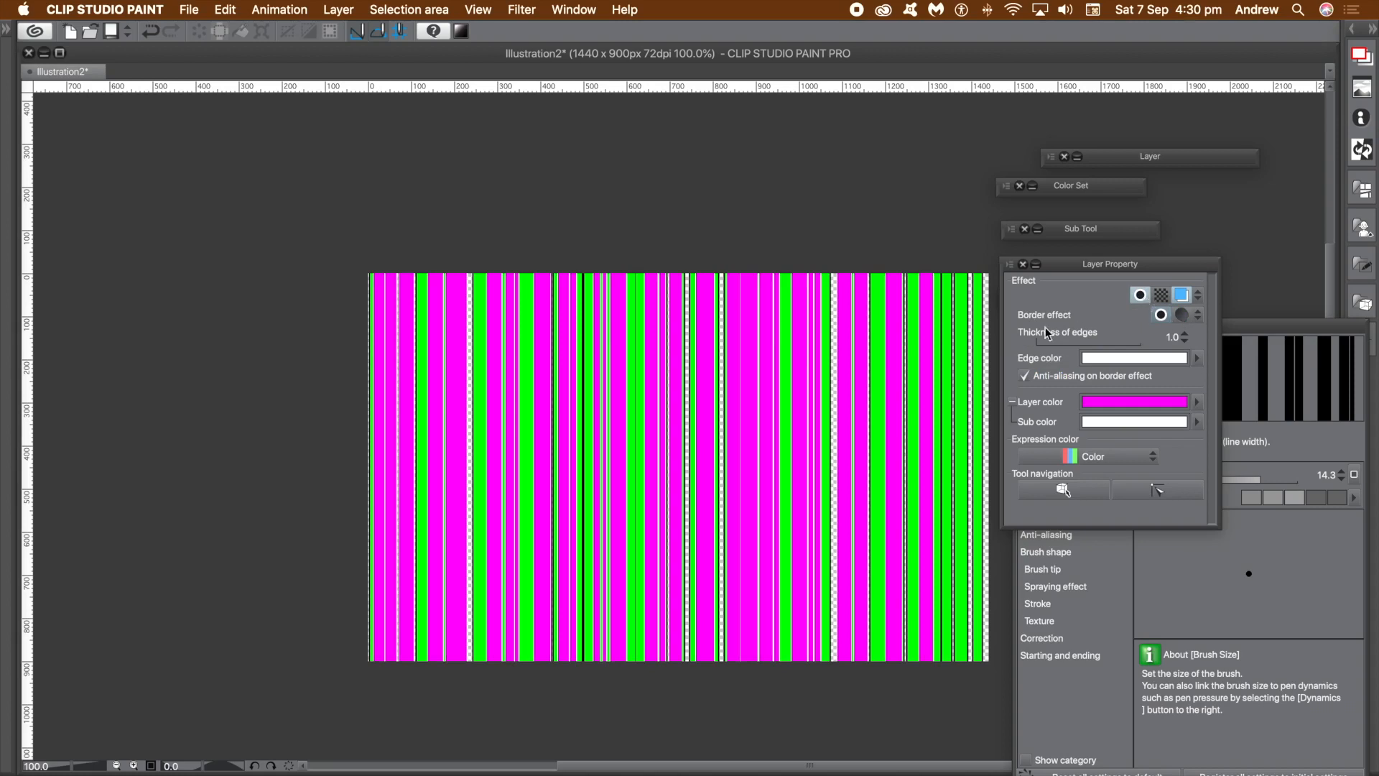
{"action": "left_click_drag", "start_coordinate": [1041, 343], "coordinate": [1049, 343]}
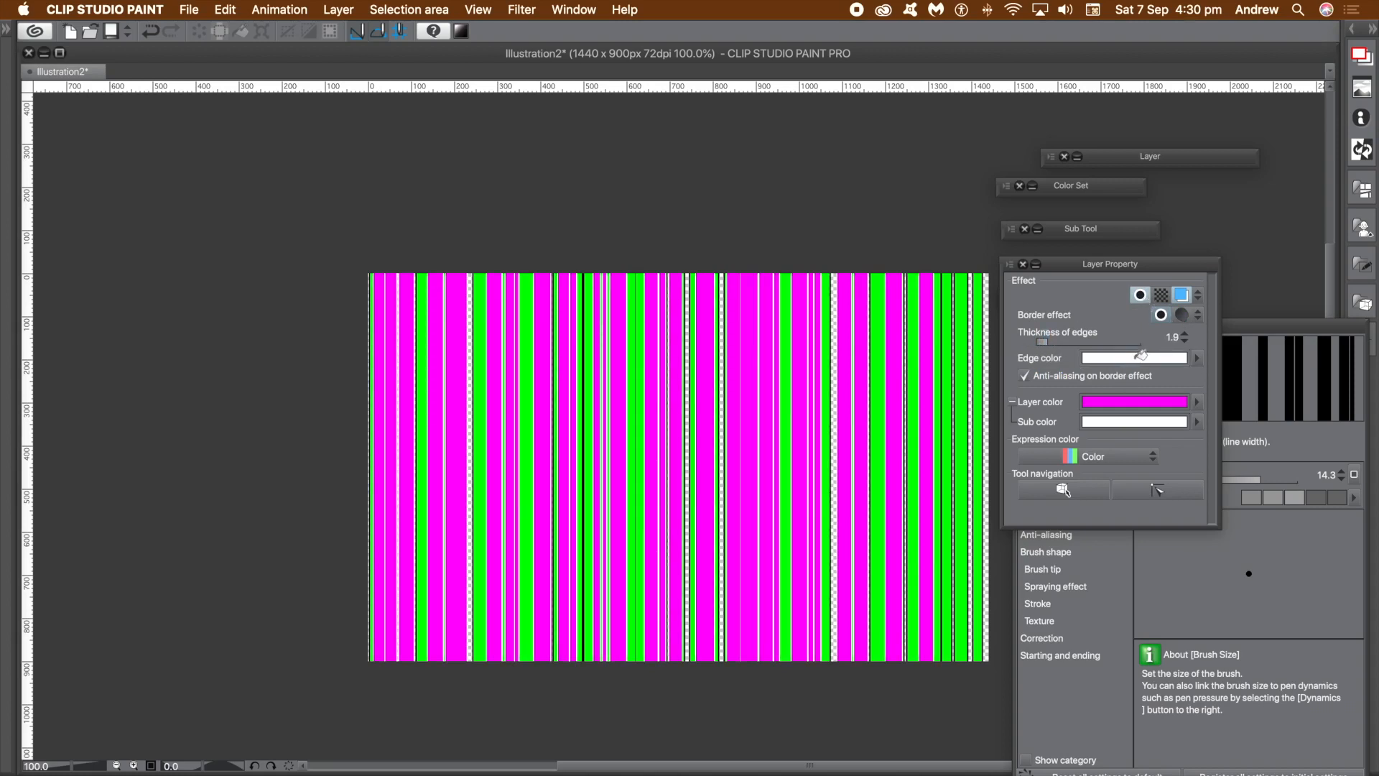
{"action": "left_click", "coordinate": [1197, 358]}
{"action": "left_click_drag", "start_coordinate": [735, 558], "coordinate": [691, 634]}
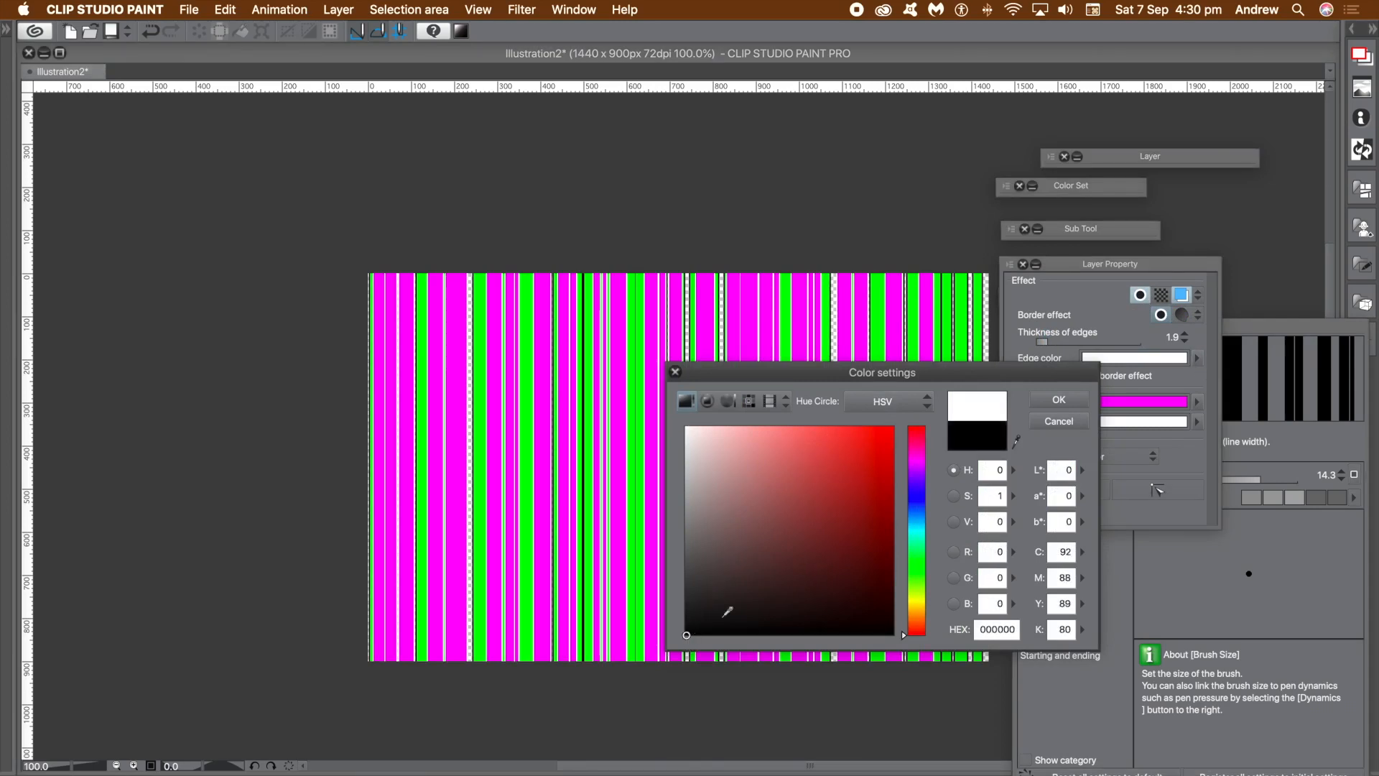
{"action": "left_click", "coordinate": [1058, 399]}
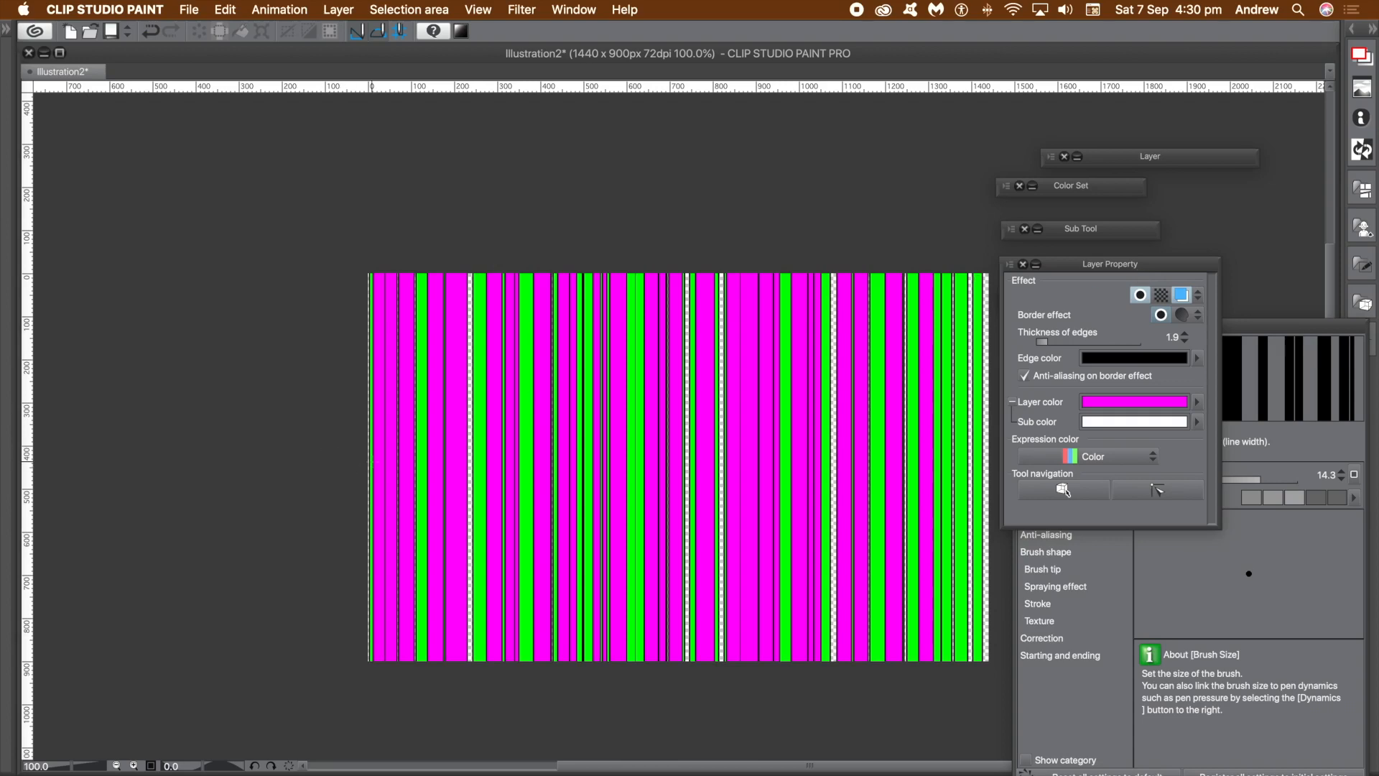
Step: Set the scattered stream line's brush size to 9.3 and its gap of line to 5.6
{"action": "left_click", "coordinate": [1268, 325]}
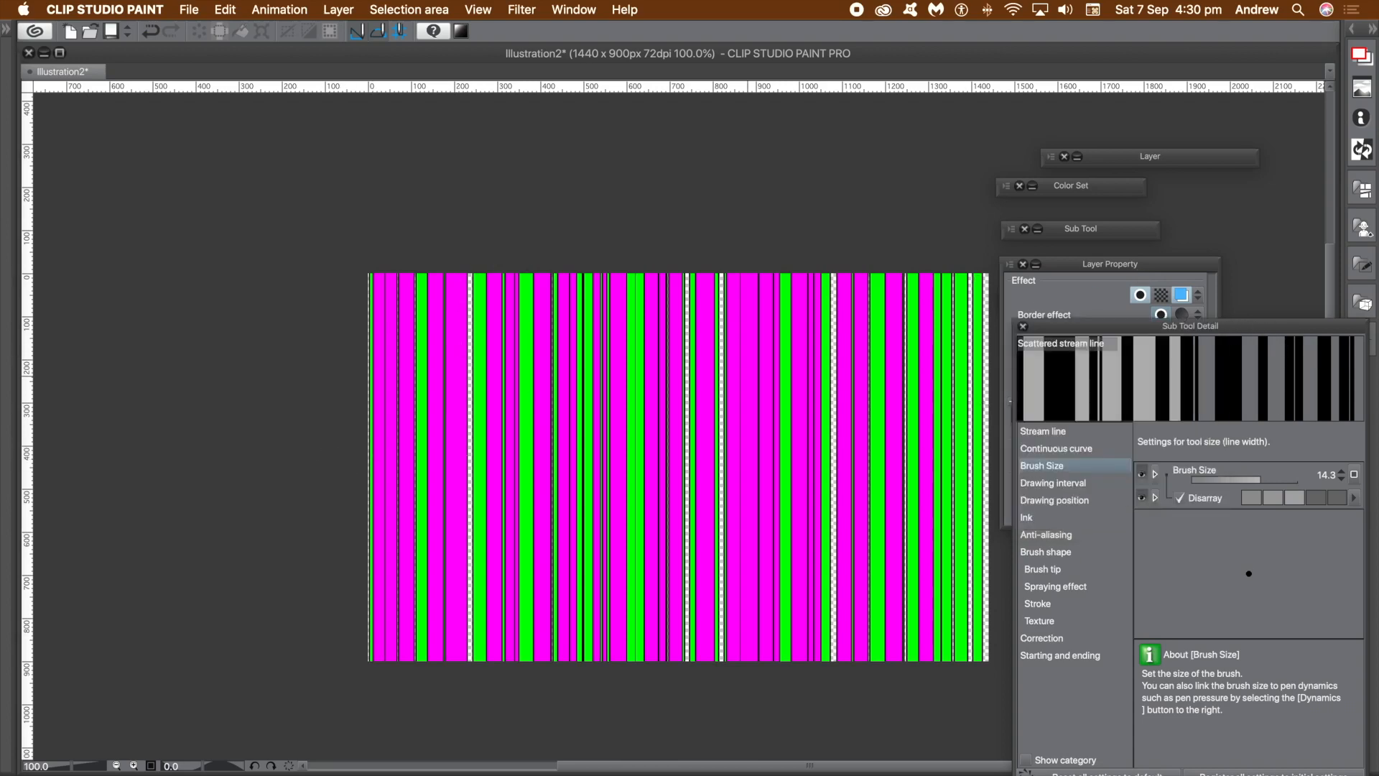
{"action": "left_click_drag", "start_coordinate": [1274, 481], "coordinate": [1253, 481]}
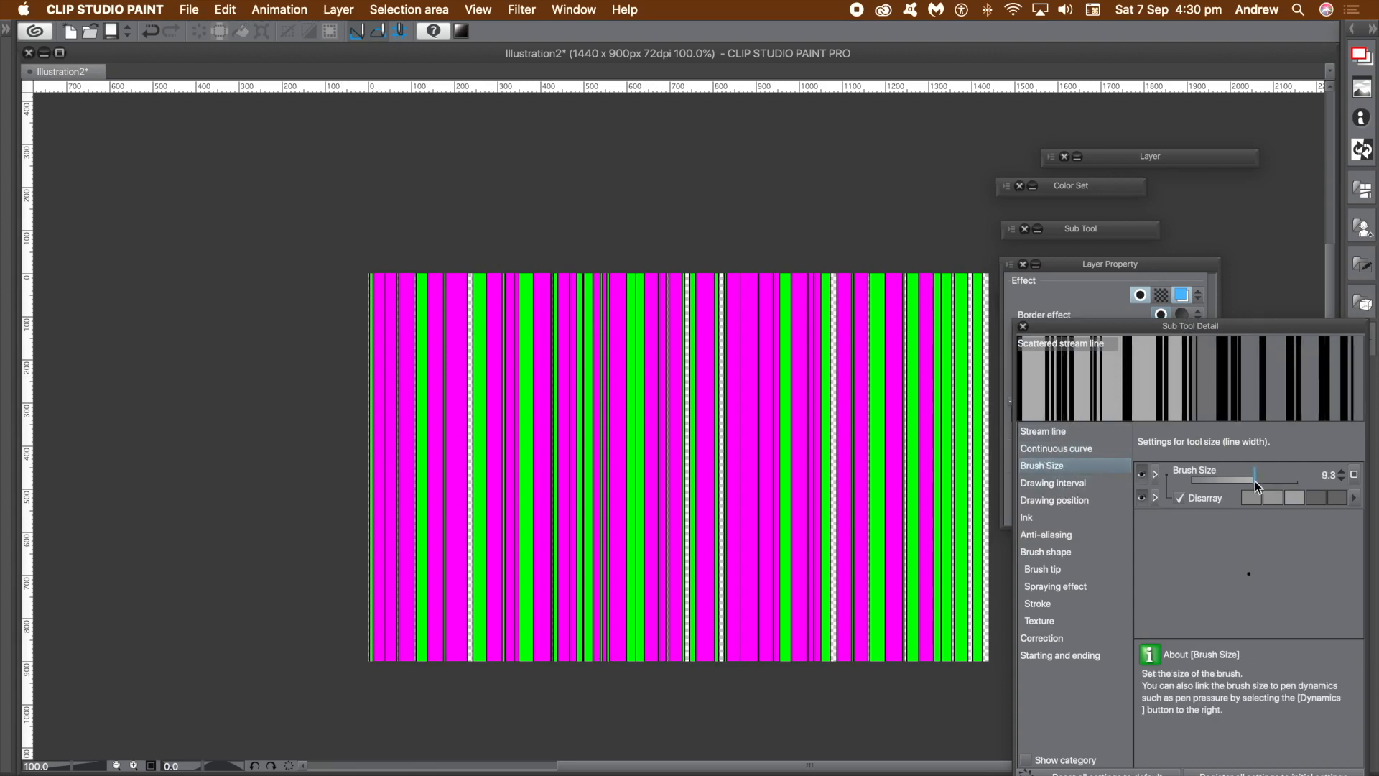
{"action": "left_click", "coordinate": [1060, 482]}
{"action": "left_click_drag", "start_coordinate": [1235, 478], "coordinate": [1218, 480]}
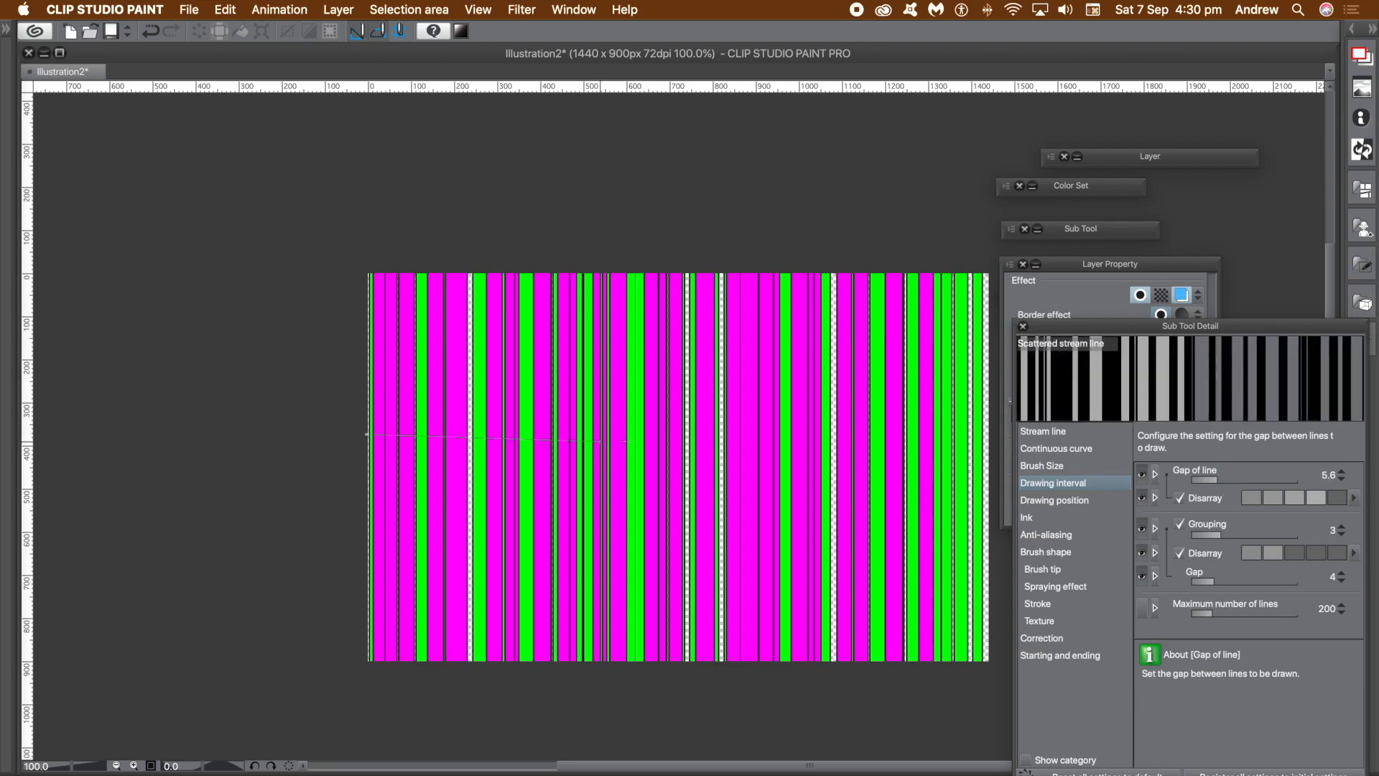
Step: Draw a third set of vertical stream lines across the full canvas width and check the new layer
{"action": "left_click_drag", "start_coordinate": [902, 434], "coordinate": [995, 451]}
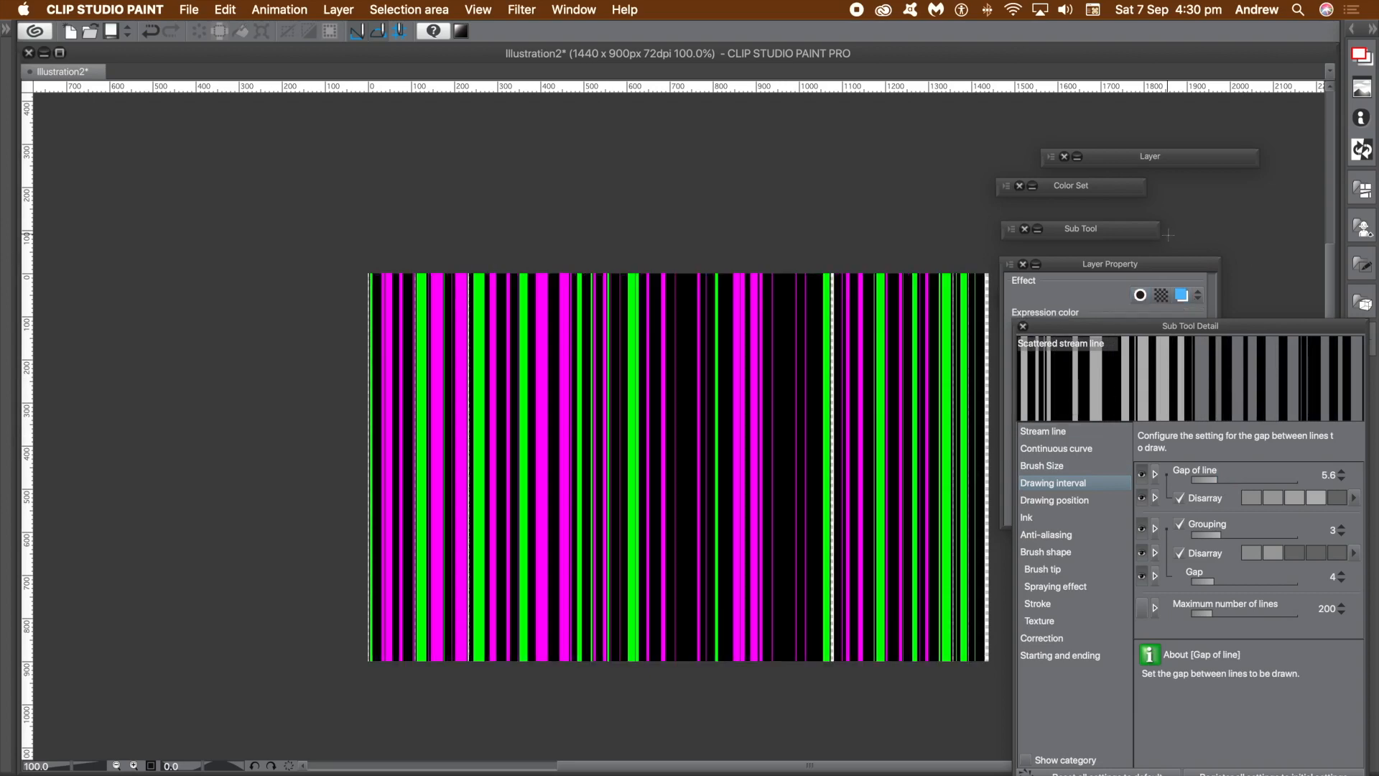
{"action": "left_click", "coordinate": [1135, 264]}
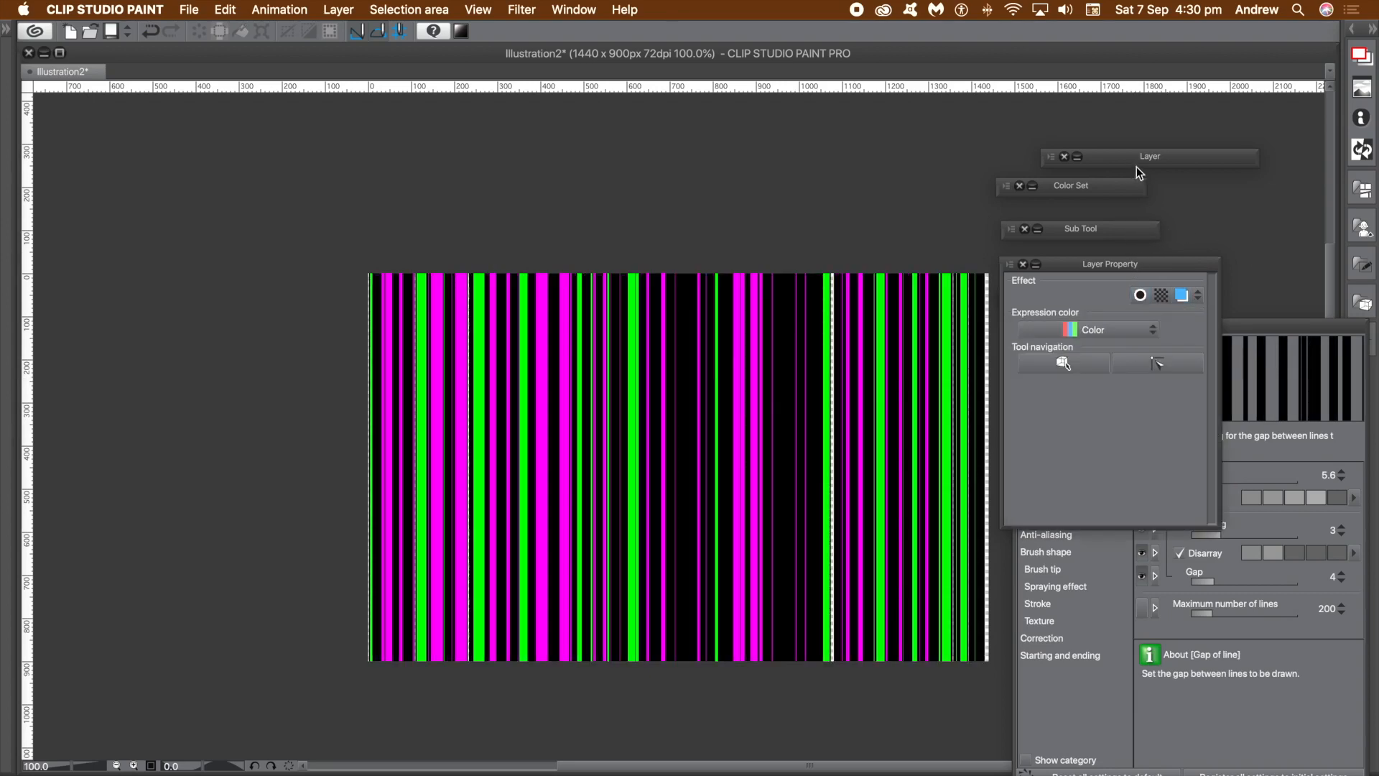
{"action": "left_click", "coordinate": [1136, 156]}
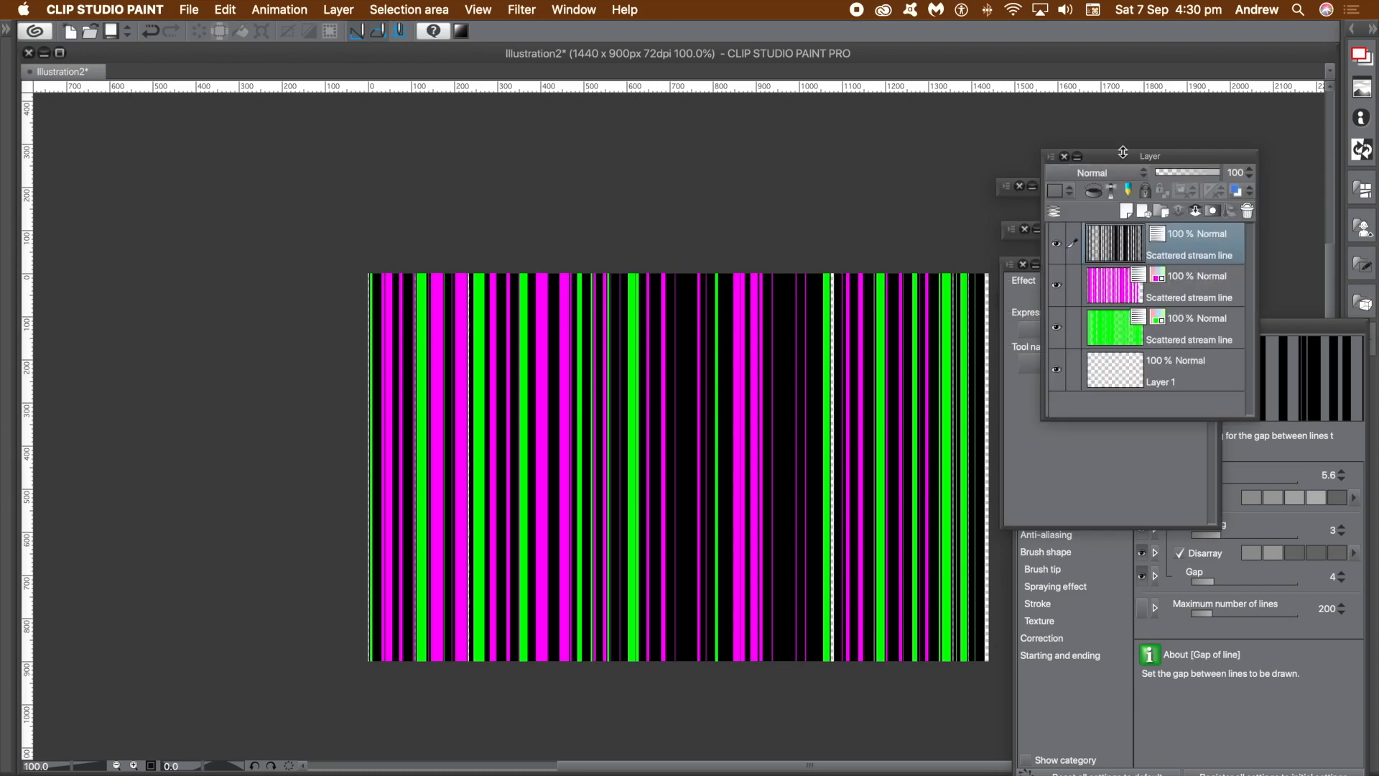
{"action": "left_click", "coordinate": [1114, 155]}
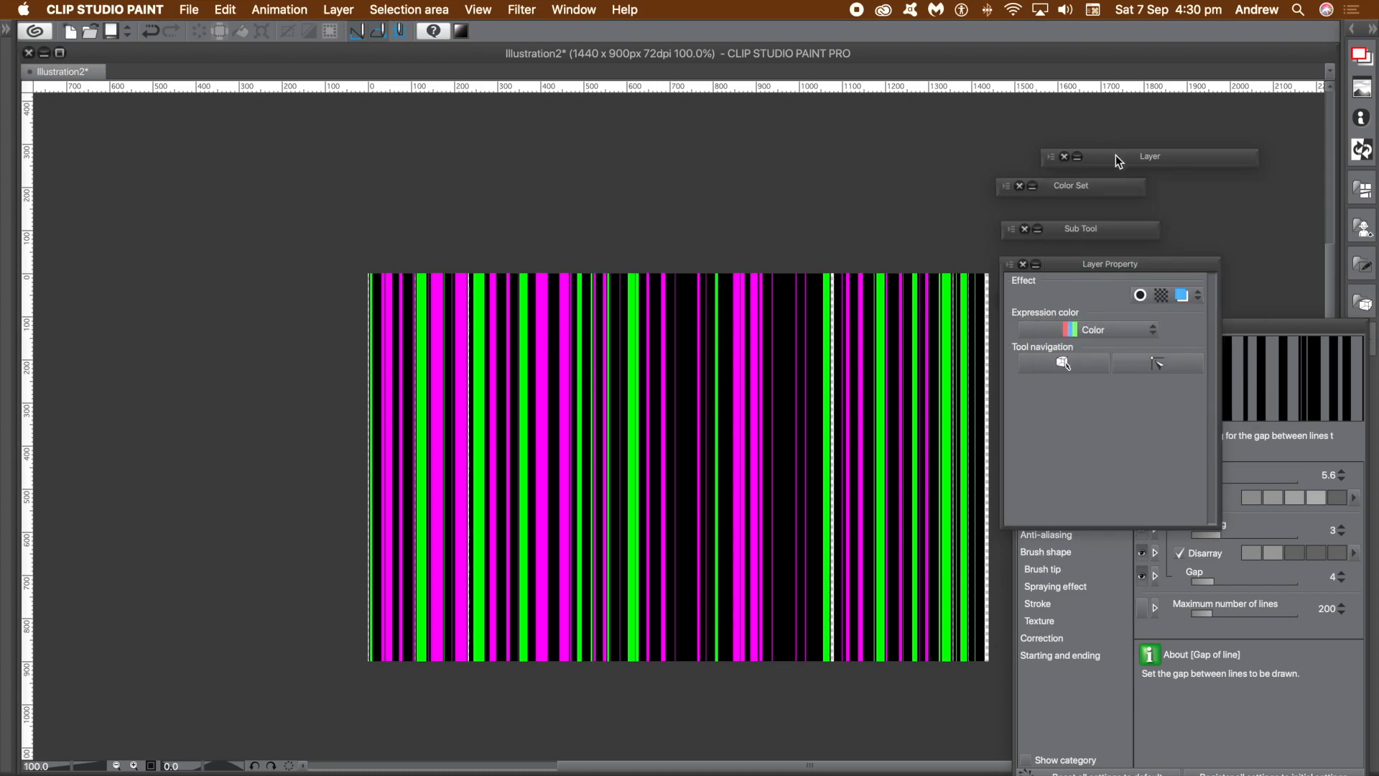
Step: Give the third stream line layer a blue layer color and an Edge border effect 1.8 thick with a black edge color
{"action": "left_click", "coordinate": [1196, 296]}
{"action": "left_click", "coordinate": [1088, 357]}
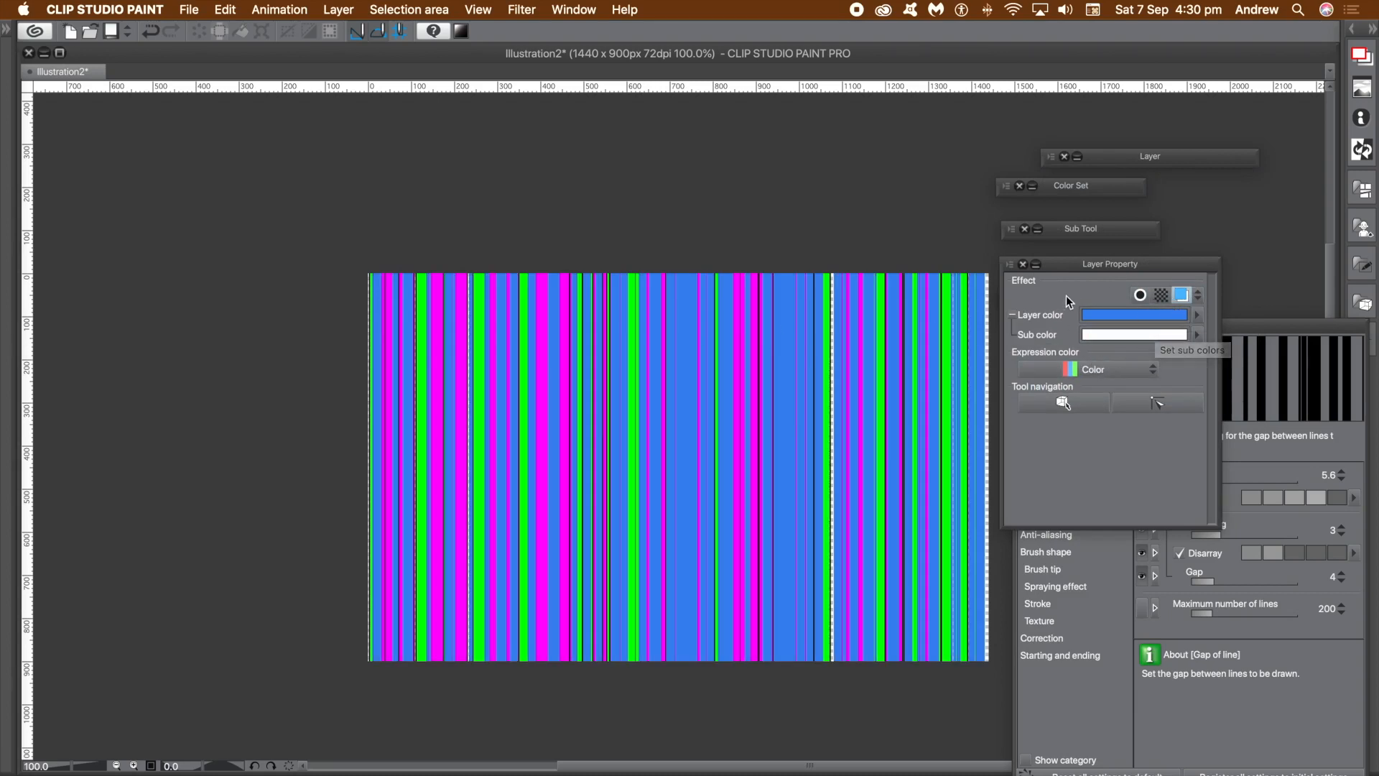
{"action": "left_click", "coordinate": [1140, 295]}
{"action": "left_click_drag", "start_coordinate": [1046, 342], "coordinate": [1040, 342]}
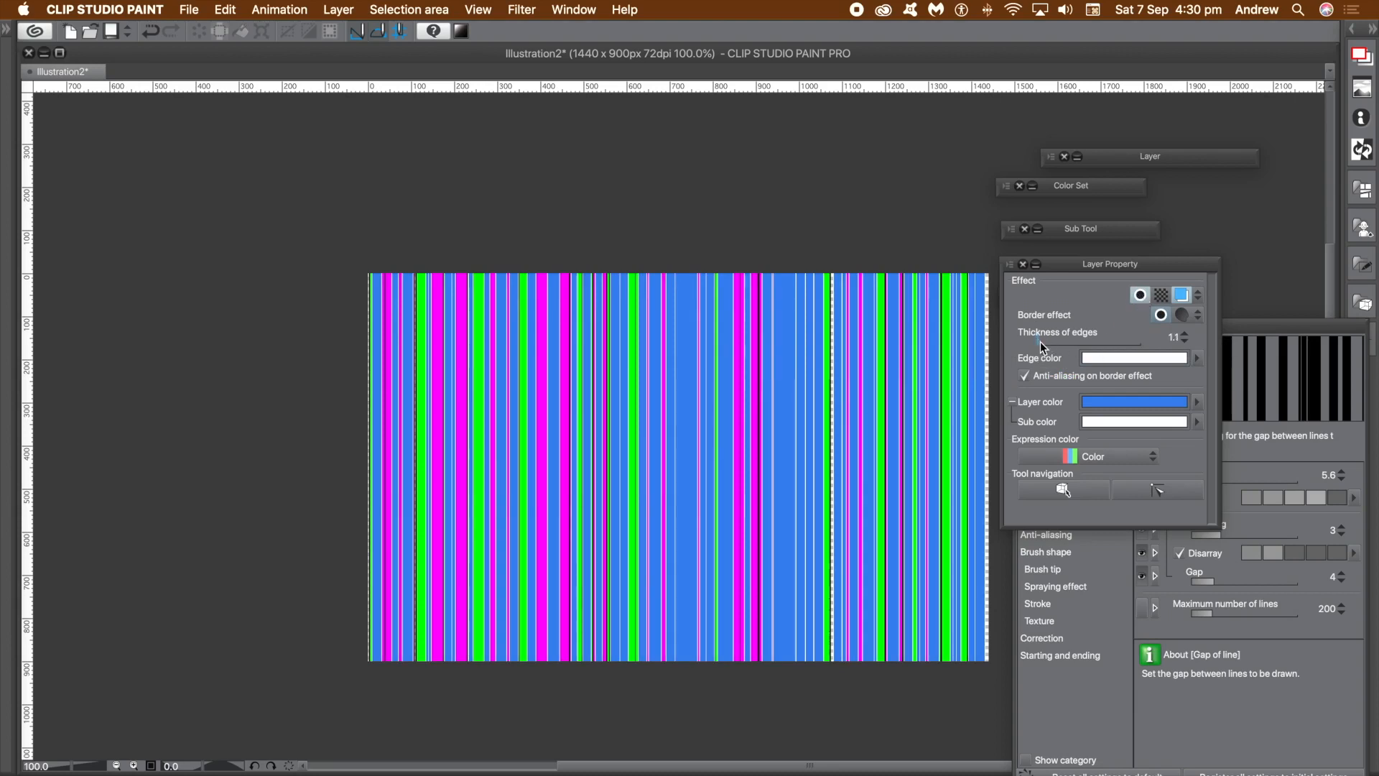
{"action": "left_click", "coordinate": [1150, 358]}
{"action": "left_click", "coordinate": [1198, 357]}
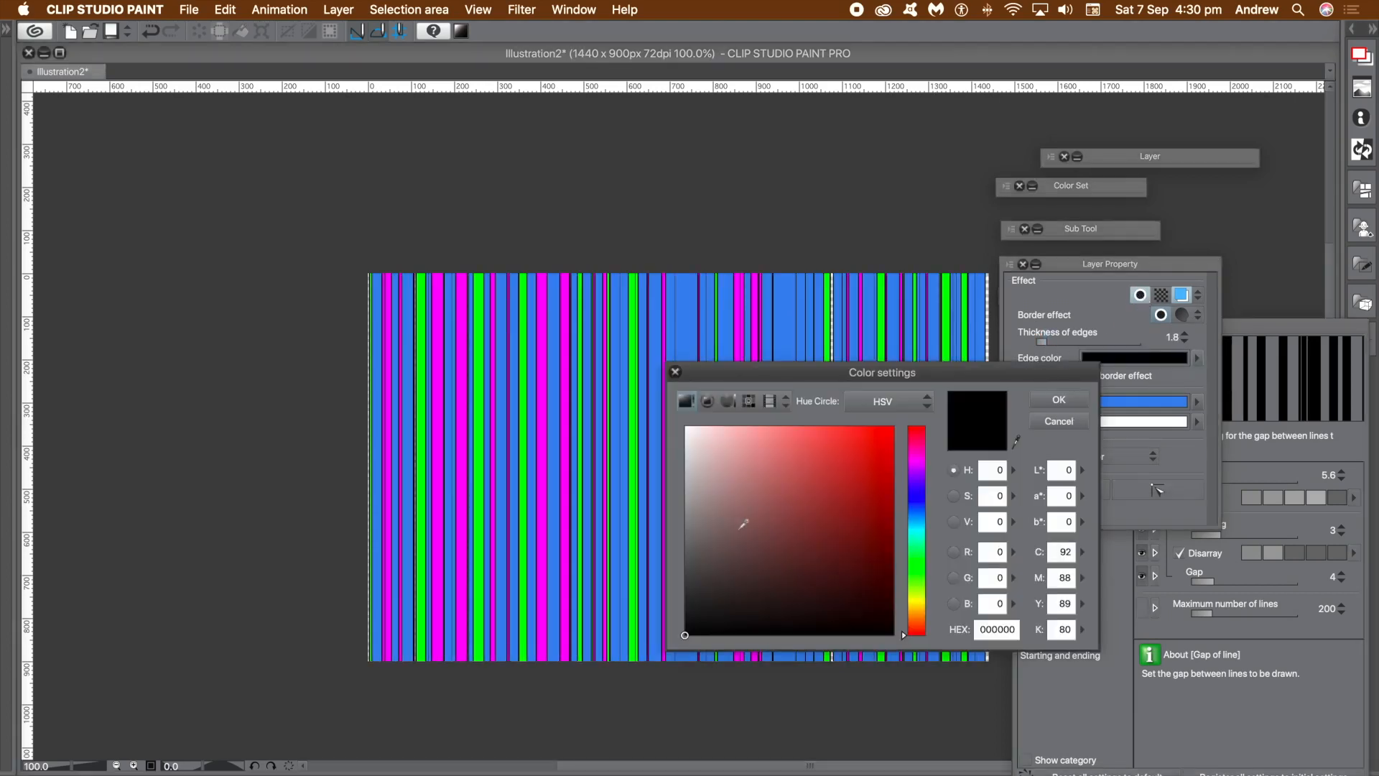
{"action": "left_click", "coordinate": [1056, 399]}
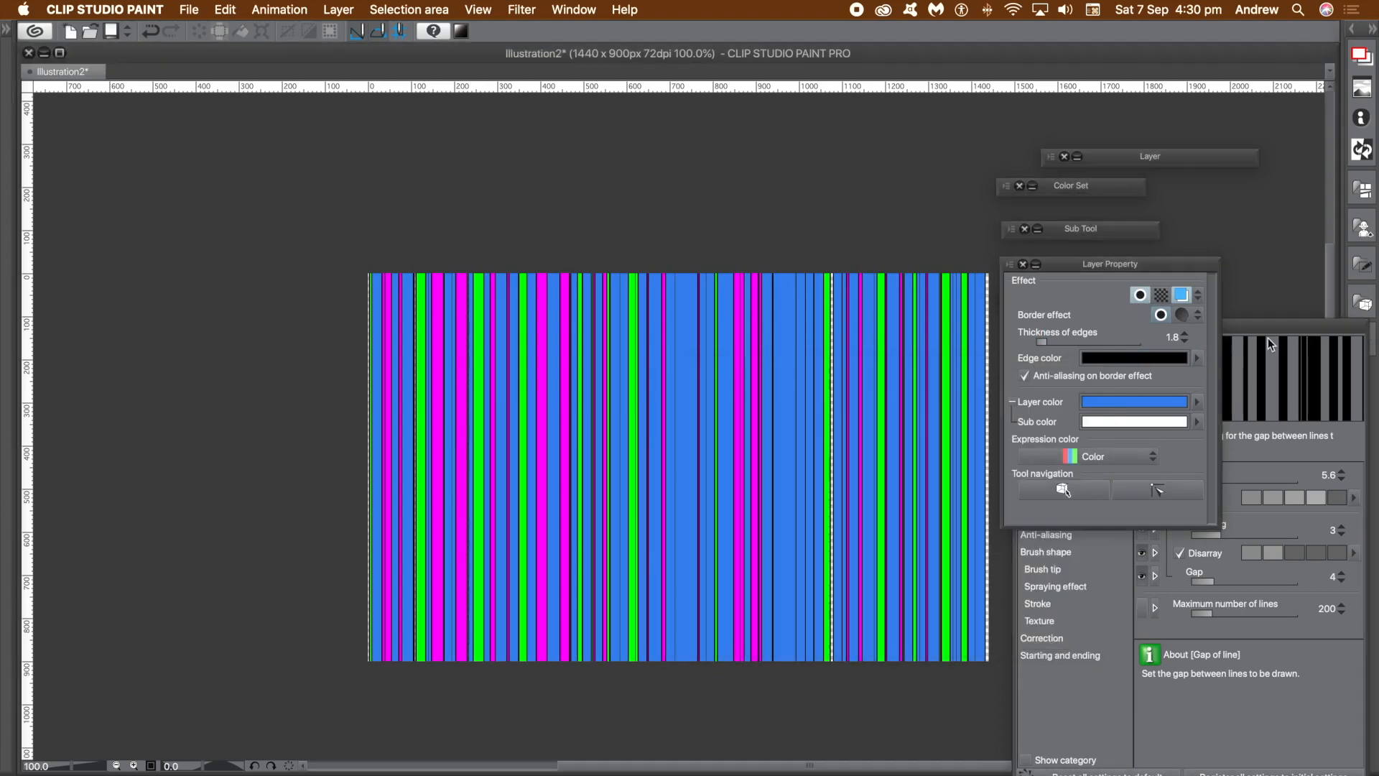
Step: Set the blue stream line layer's blending mode to Difference
{"action": "left_click", "coordinate": [1198, 314]}
{"action": "left_click", "coordinate": [1143, 336]}
{"action": "left_click", "coordinate": [1153, 160]}
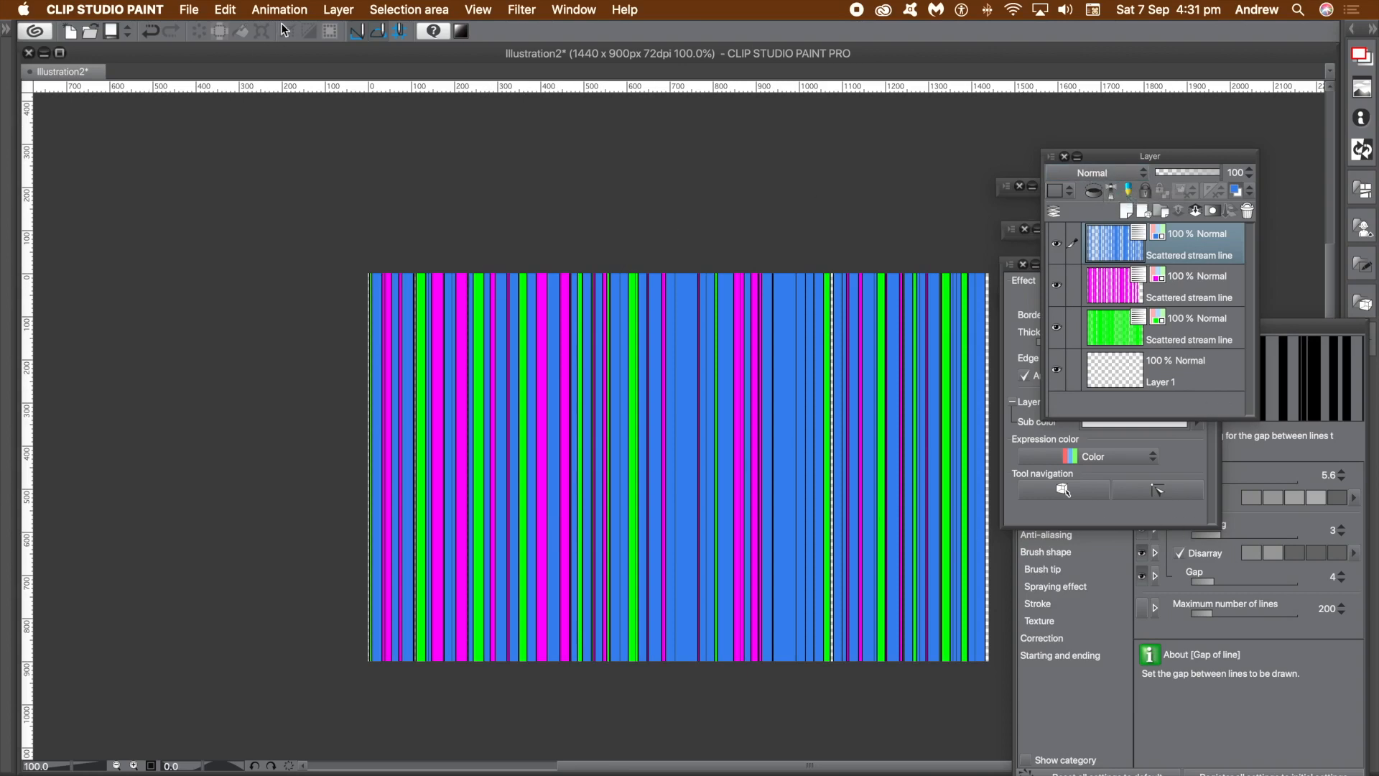
{"action": "left_click", "coordinate": [338, 10]}
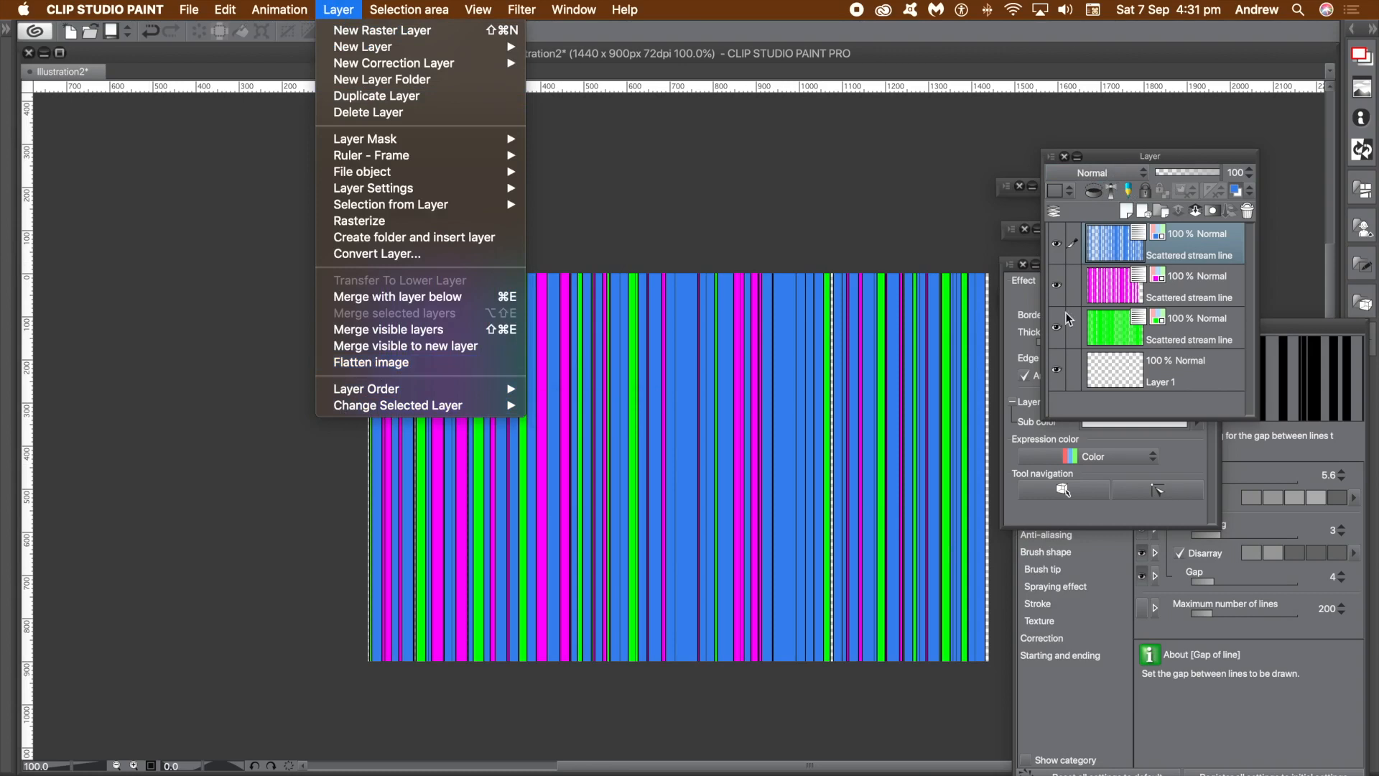
{"action": "left_click", "coordinate": [1093, 174]}
{"action": "left_click", "coordinate": [1096, 176]}
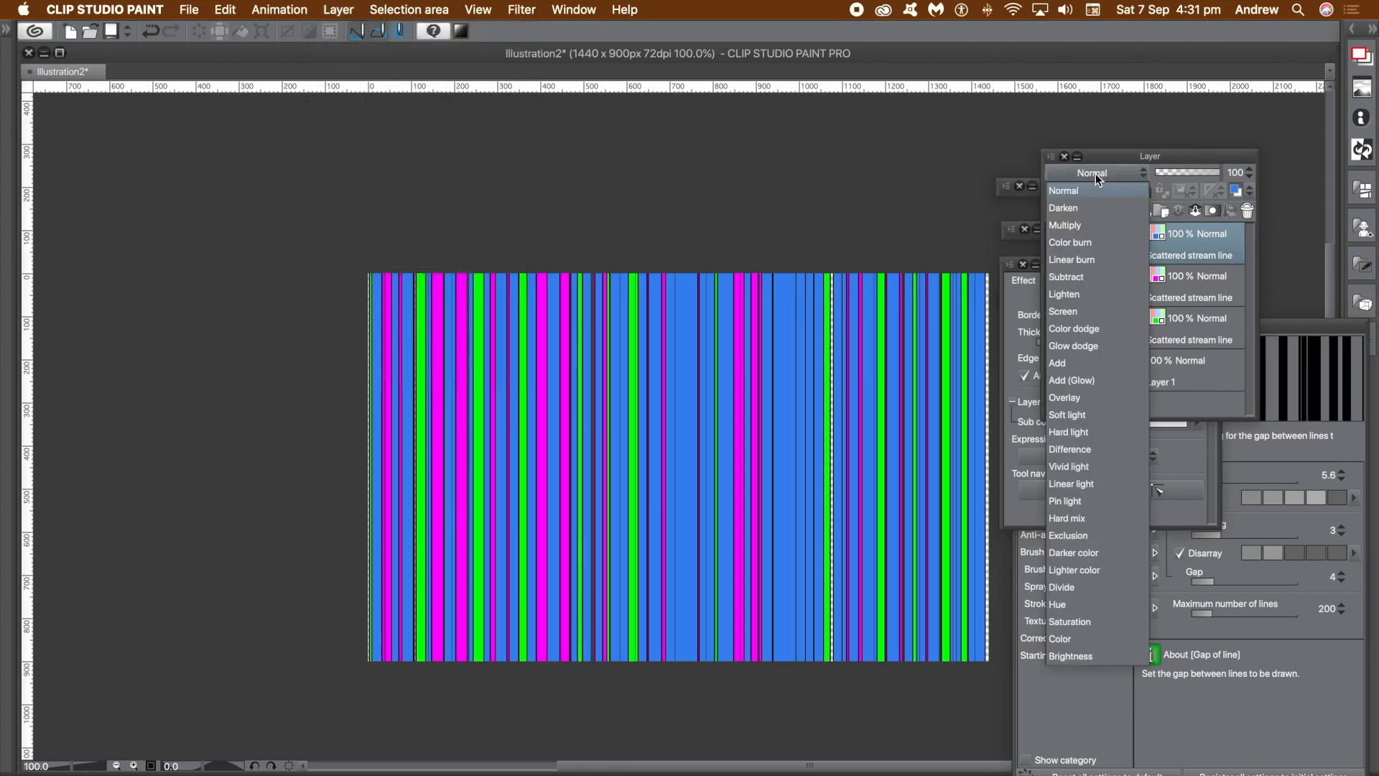
{"action": "left_click", "coordinate": [1070, 449]}
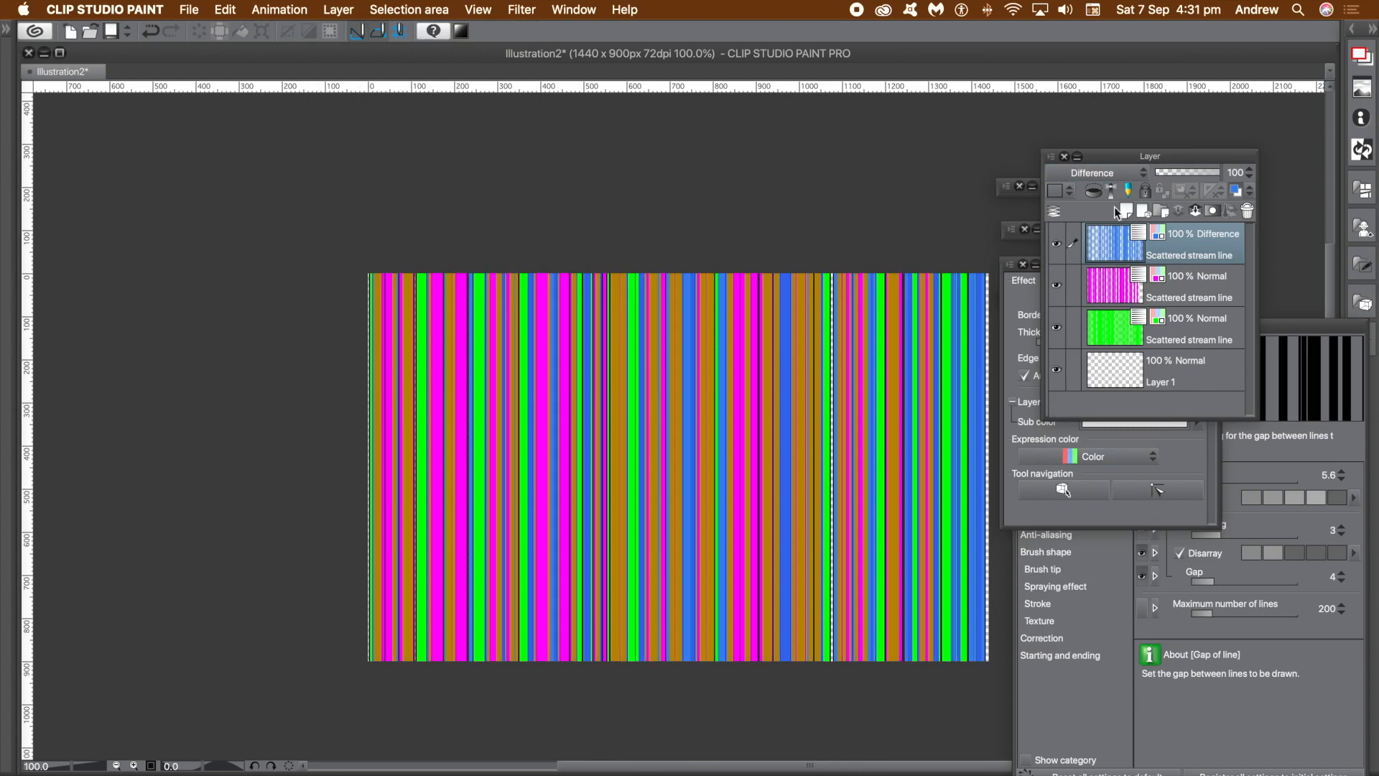
Step: Try the Darken, Lighten and Color burn blending modes on the blue layer and return it to Difference
{"action": "left_click", "coordinate": [1093, 174]}
{"action": "left_click", "coordinate": [1085, 212]}
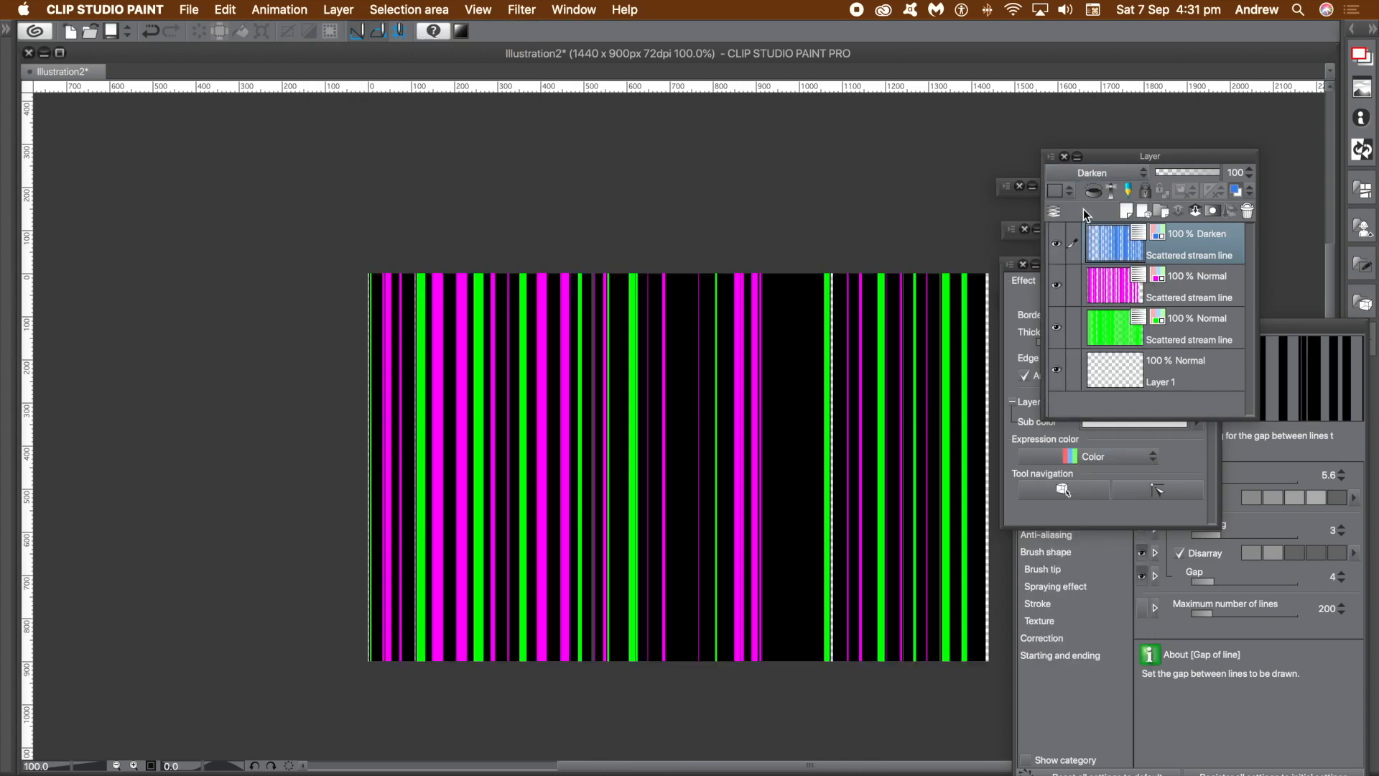
{"action": "left_click", "coordinate": [1104, 175]}
{"action": "left_click", "coordinate": [1101, 296]}
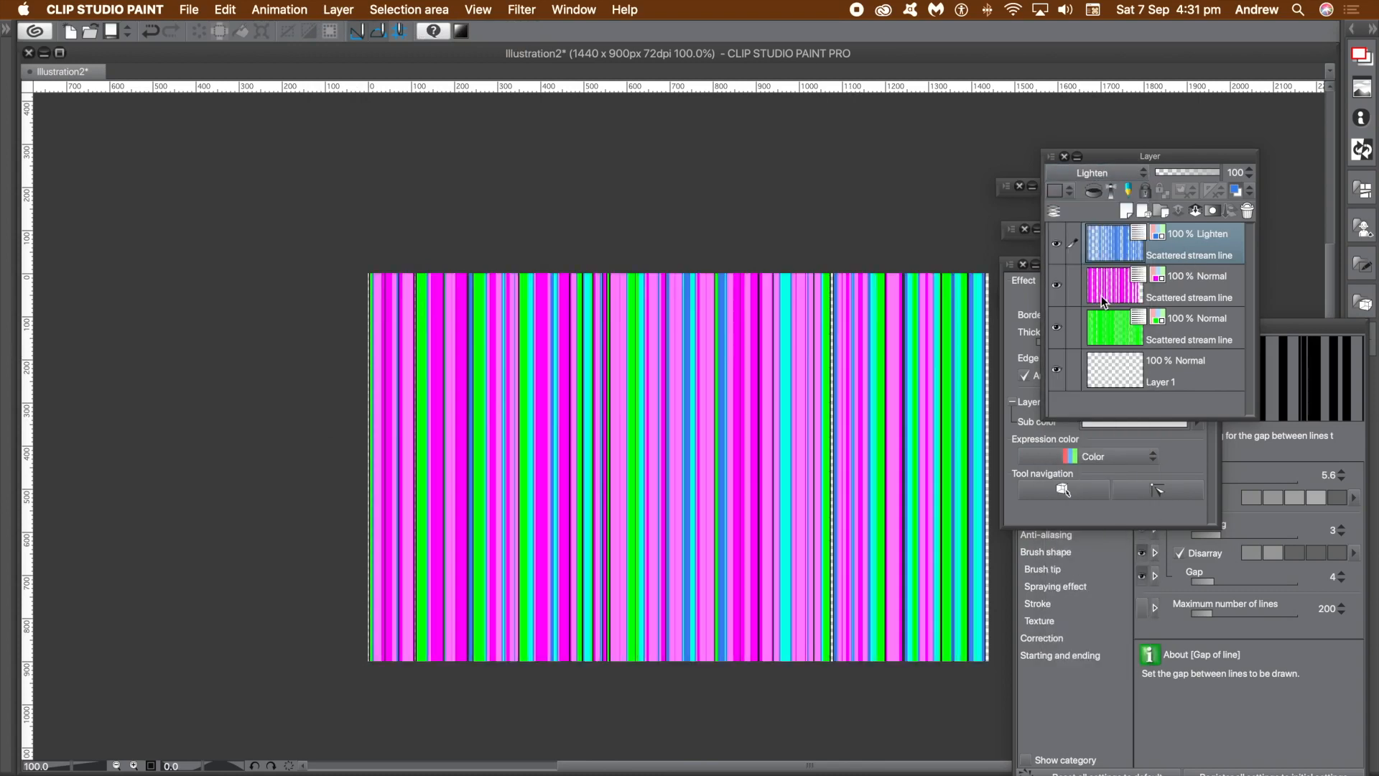
{"action": "left_click", "coordinate": [1096, 173]}
{"action": "left_click", "coordinate": [1079, 242]}
{"action": "left_click", "coordinate": [1099, 174]}
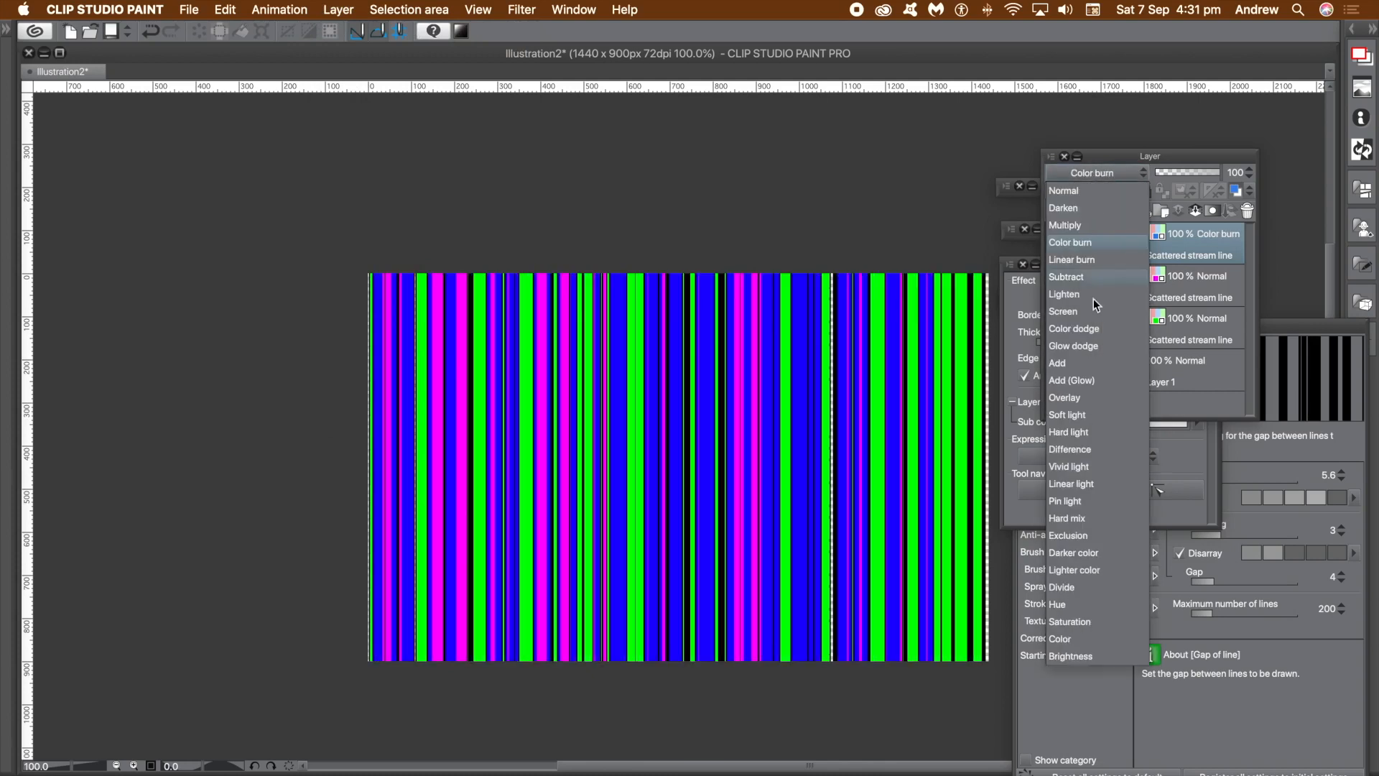
{"action": "left_click", "coordinate": [1069, 448]}
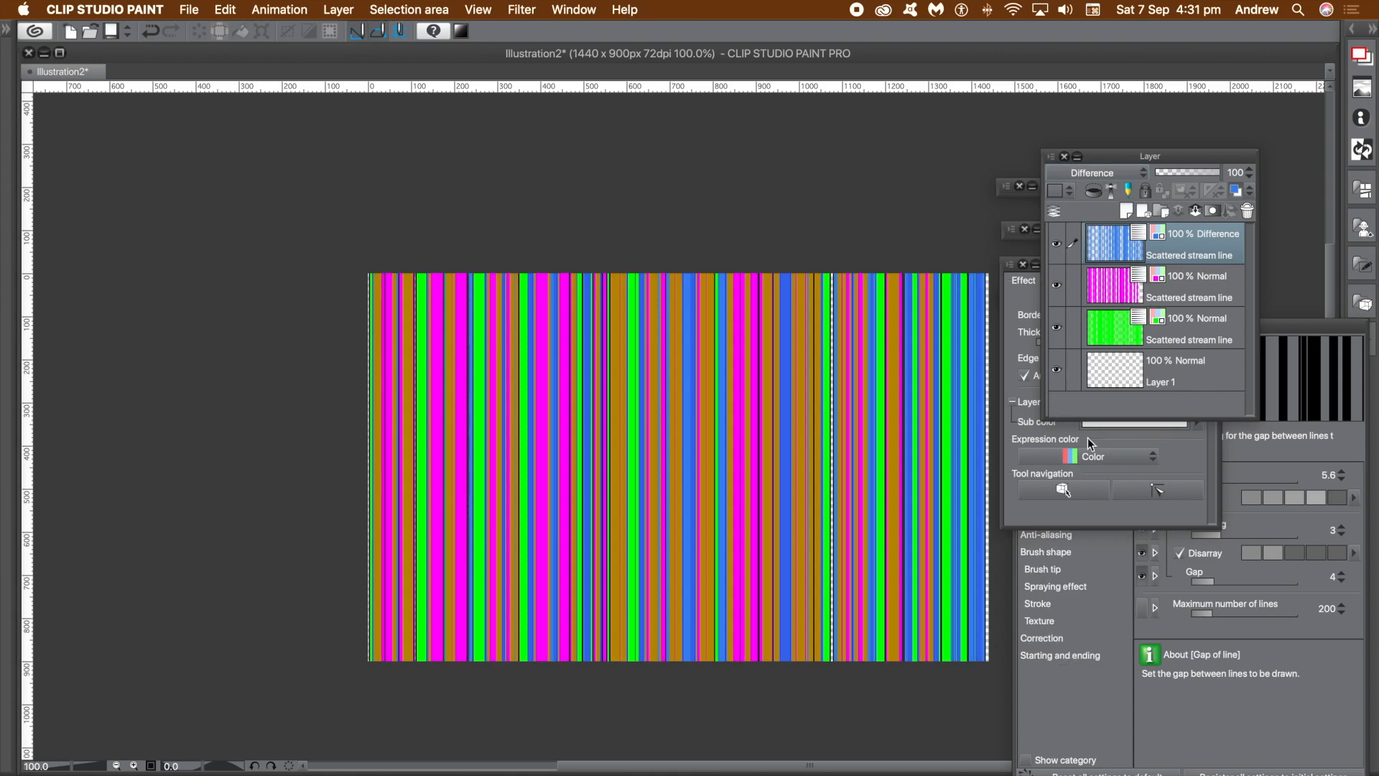
Step: Set the magenta stream line layer's blending mode to Difference
{"action": "left_click", "coordinate": [1112, 297]}
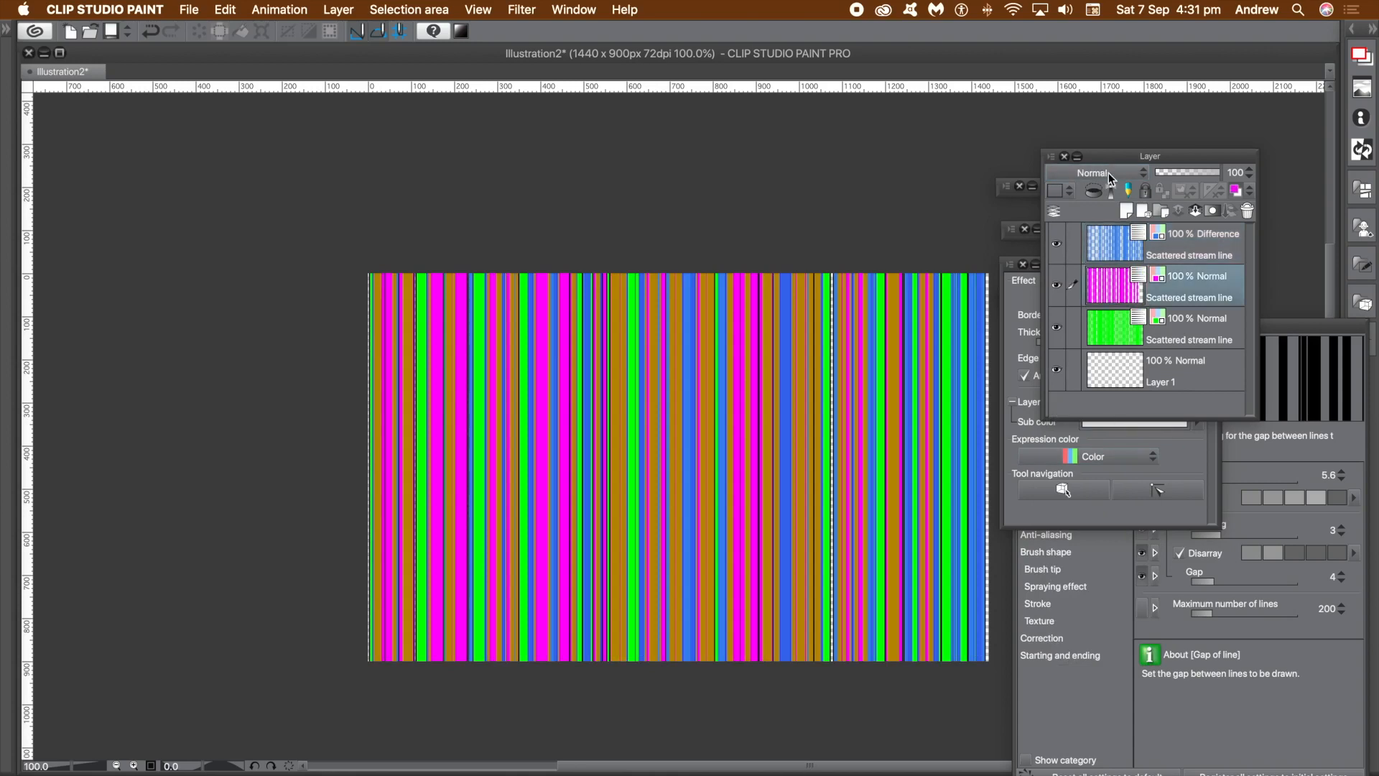
{"action": "left_click", "coordinate": [1109, 172]}
{"action": "left_click", "coordinate": [1069, 449]}
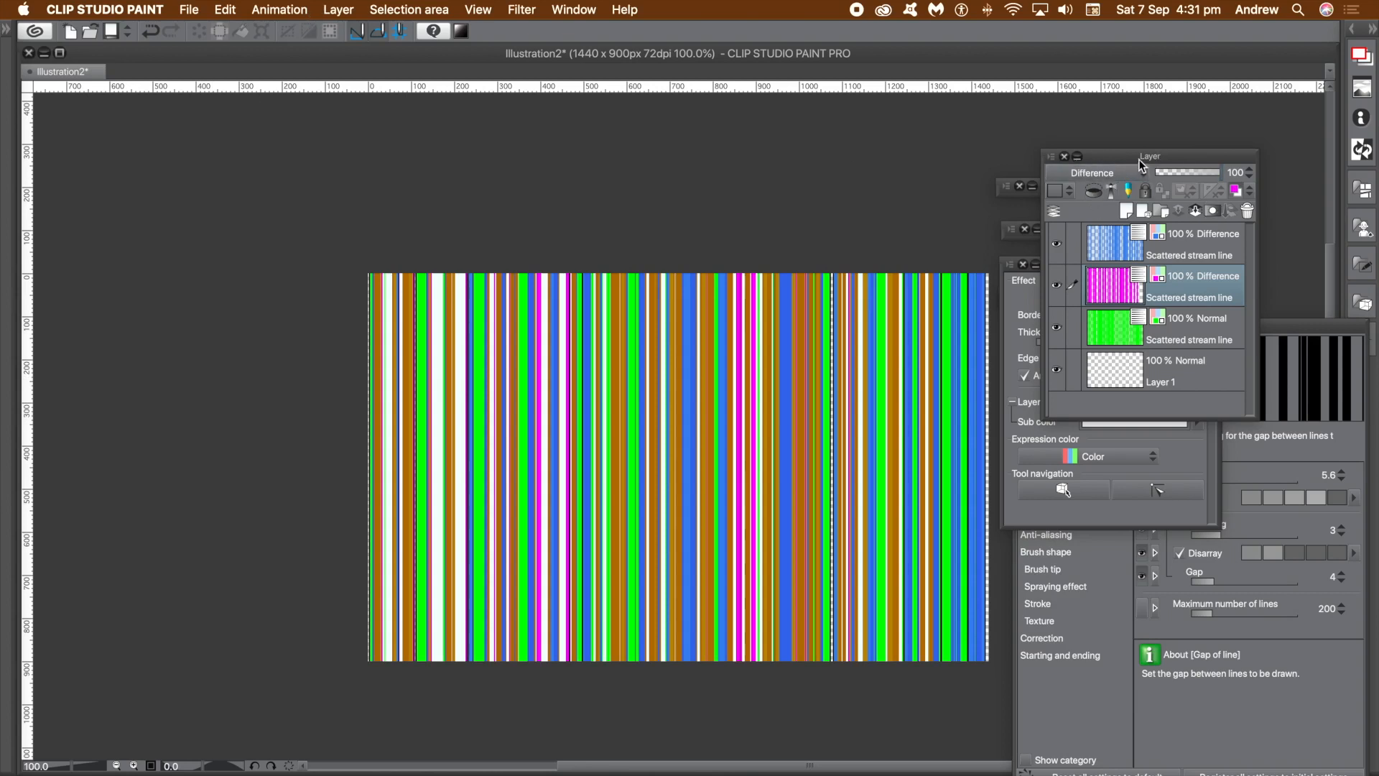
Step: Collapse the layer list and layer properties and flatten the image into a single layer
{"action": "double_click", "coordinate": [1138, 157]}
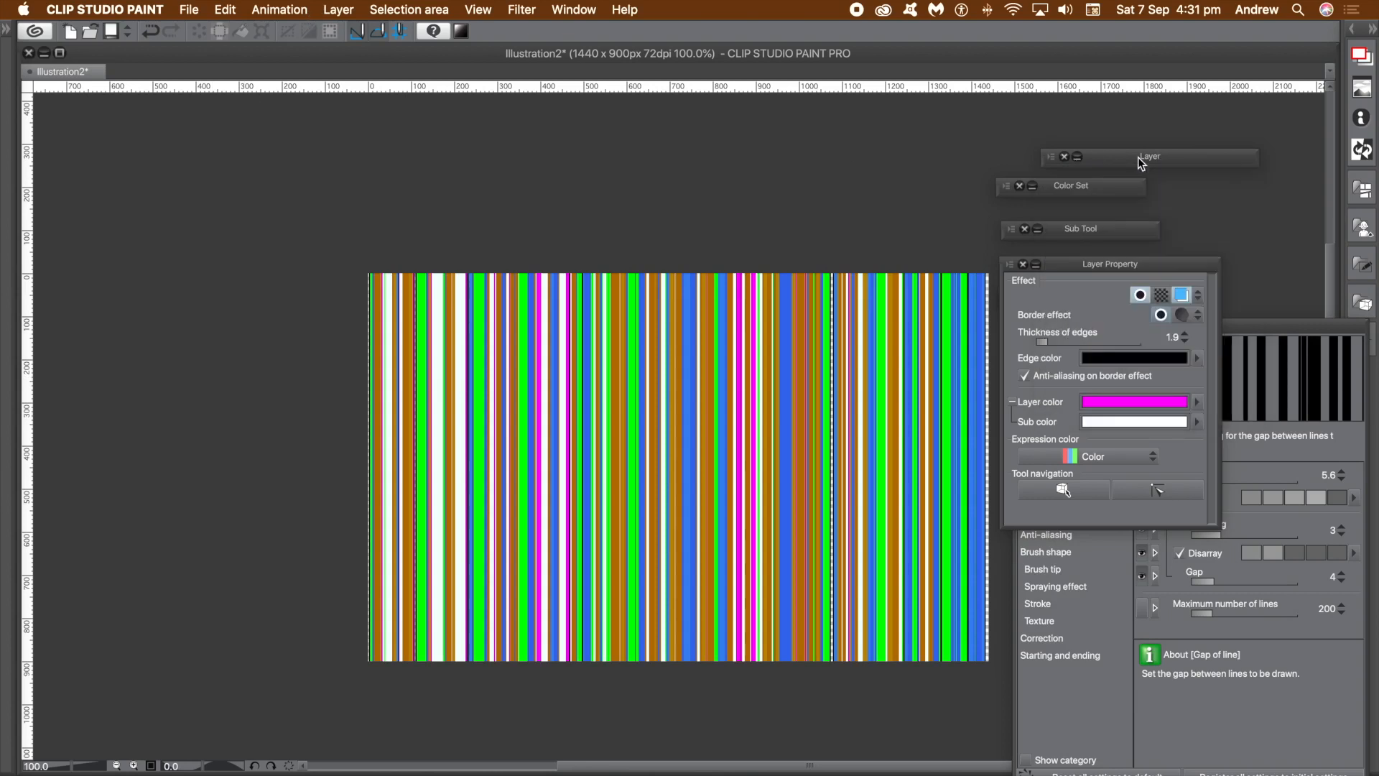
{"action": "double_click", "coordinate": [1085, 264]}
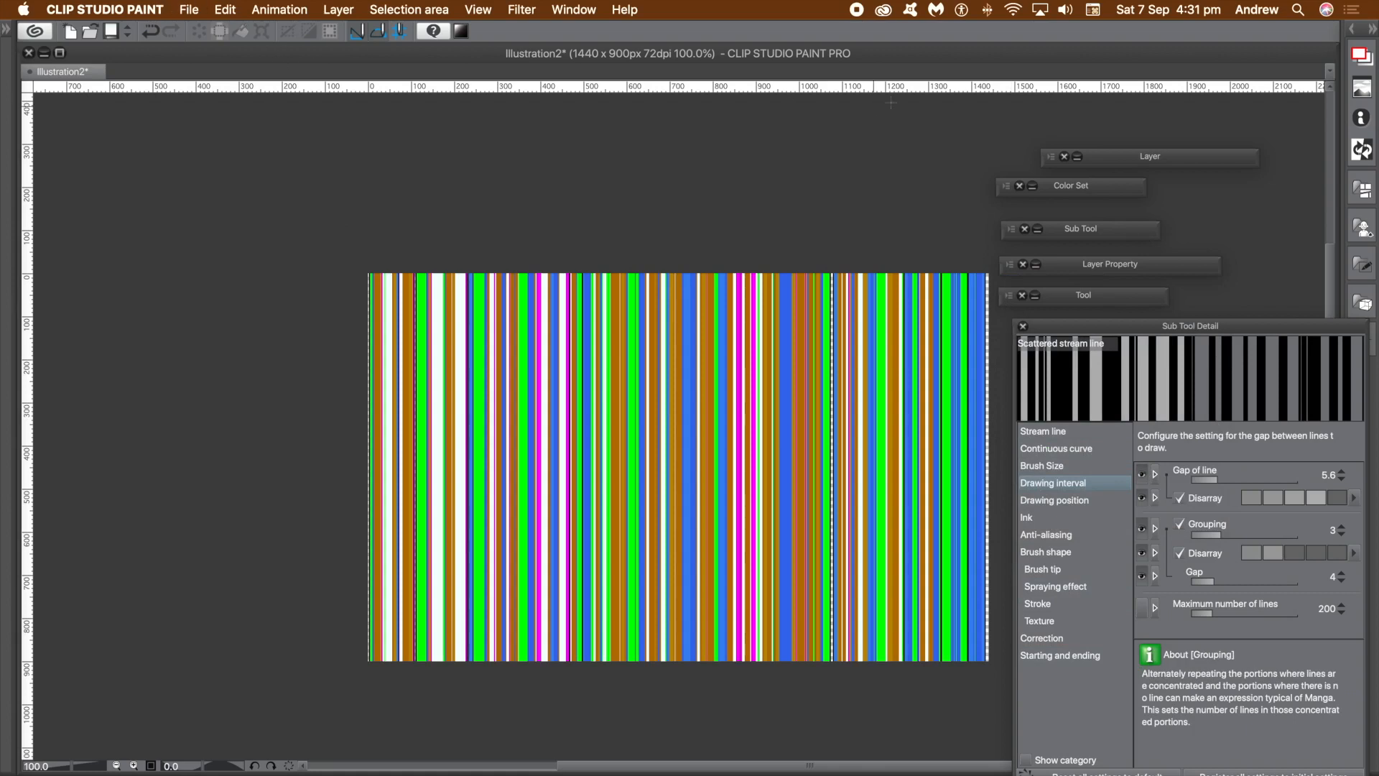
{"action": "left_click", "coordinate": [341, 10]}
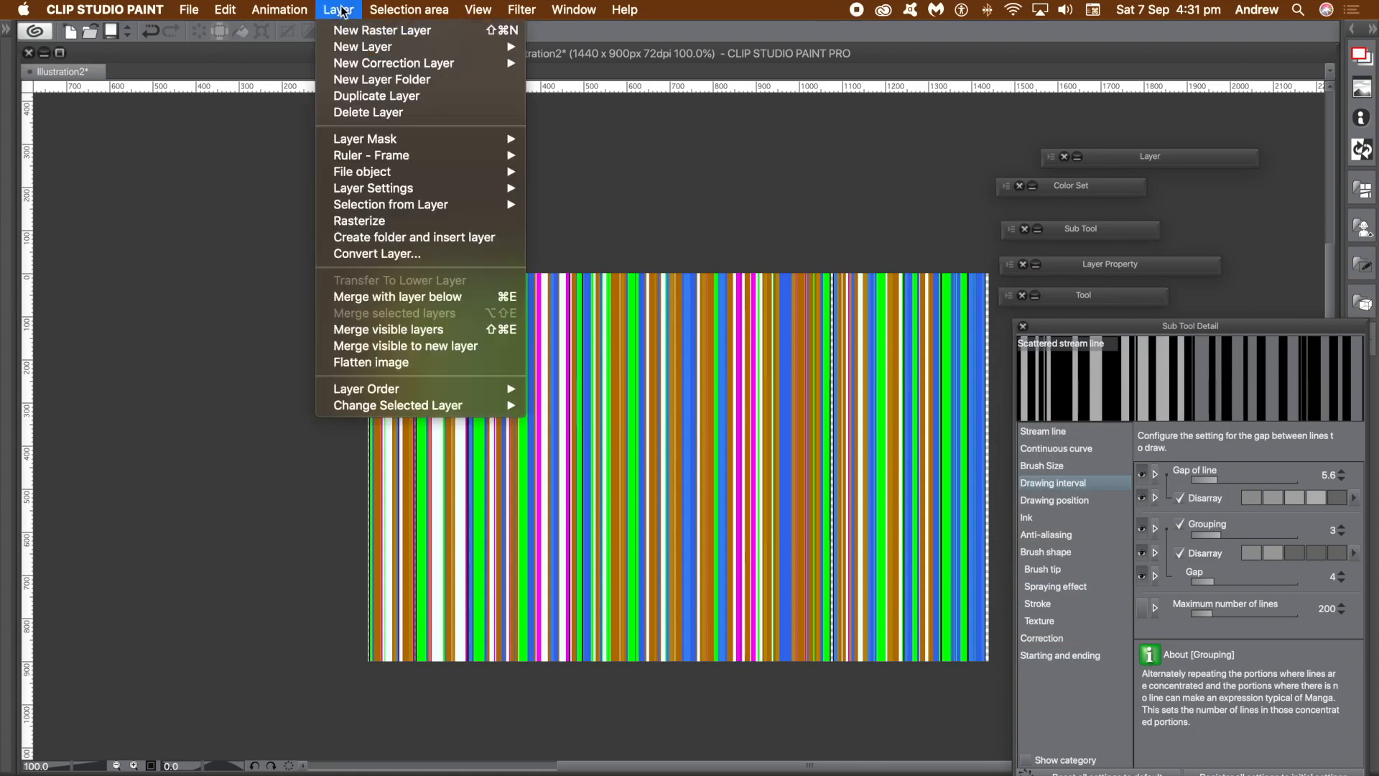
{"action": "left_click", "coordinate": [386, 363]}
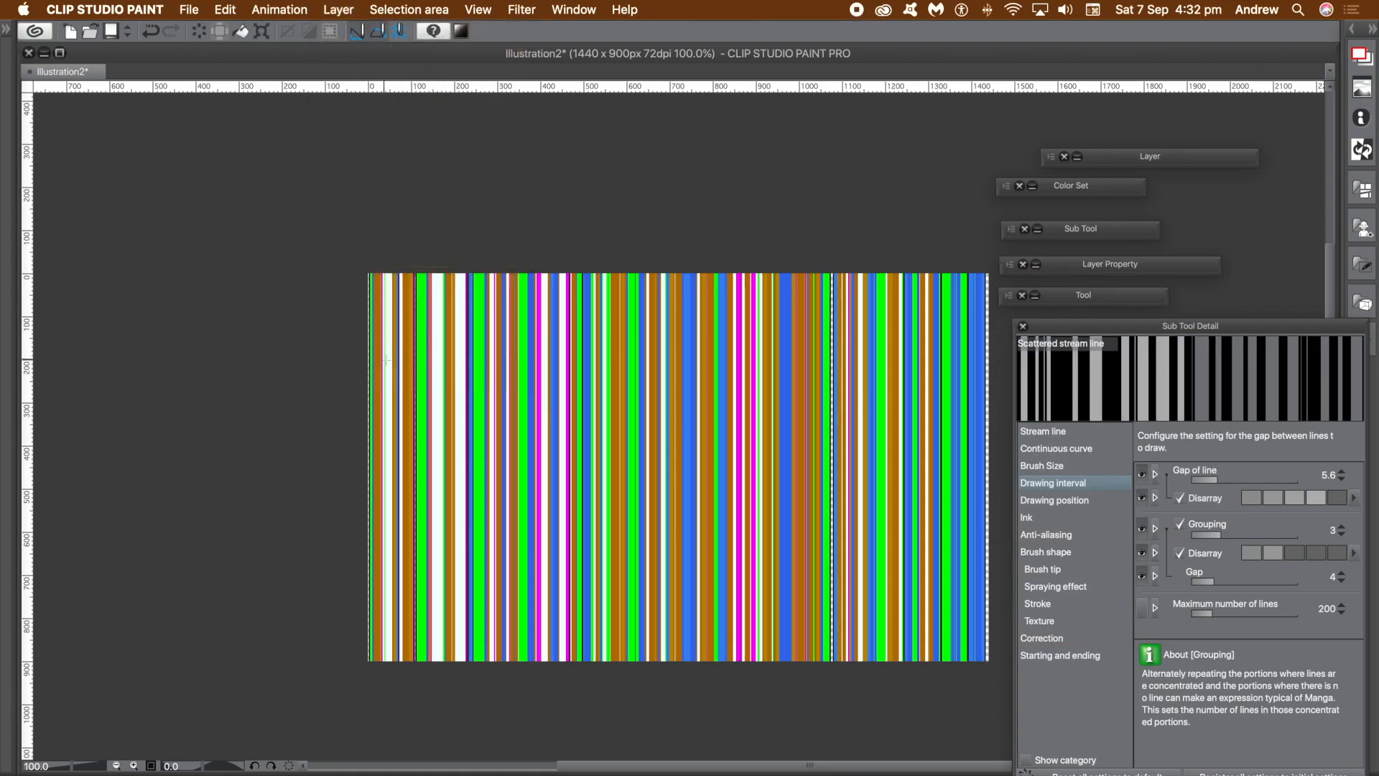